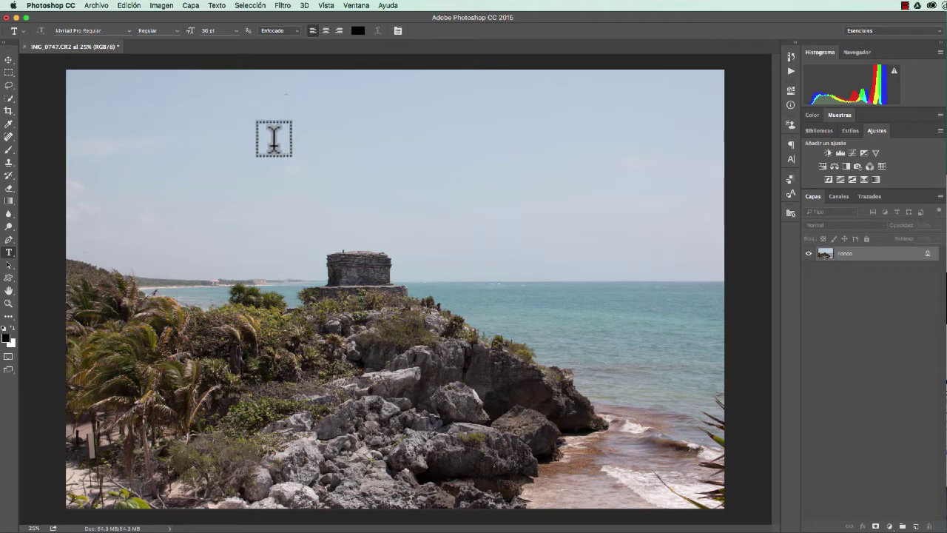
# - Browse the Custom Shape picker's list of shapes without choosing one
pyautogui.click(369, 148)
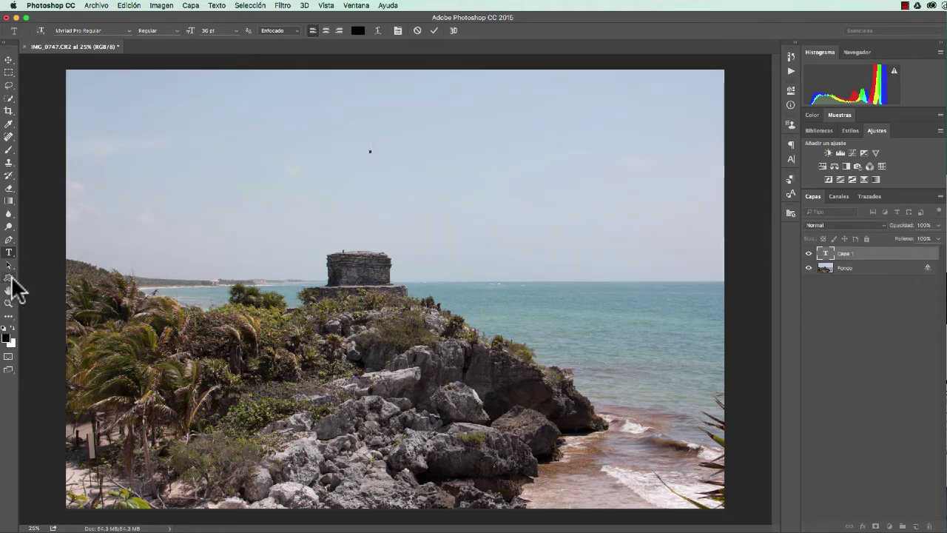
pyautogui.click(9, 278)
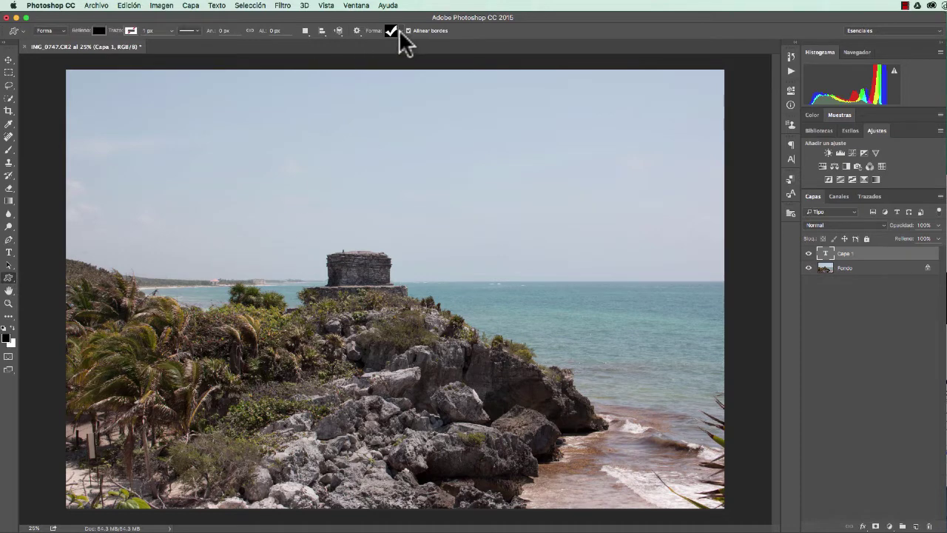
pyautogui.click(399, 31)
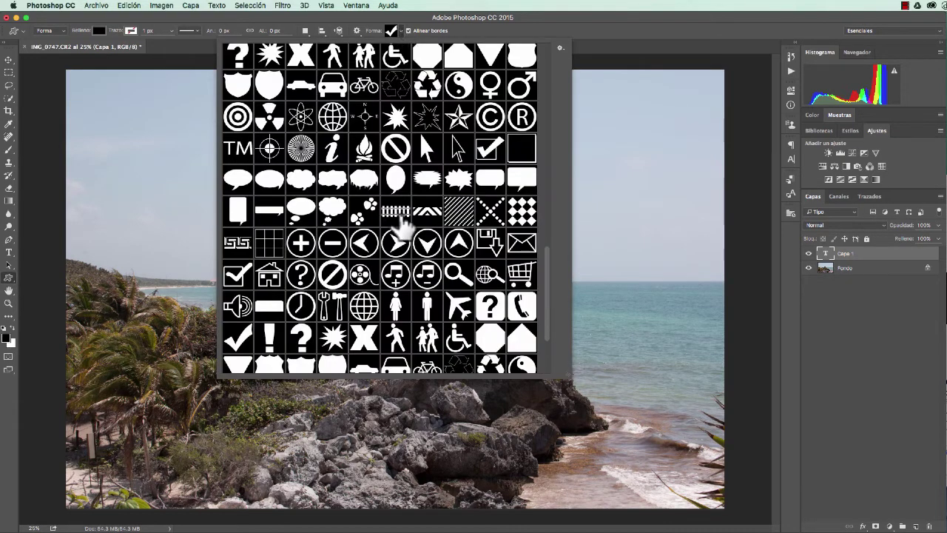
pyautogui.scroll(-2, 403, 218)
pyautogui.scroll(2, 399, 213)
pyautogui.scroll(1, 403, 222)
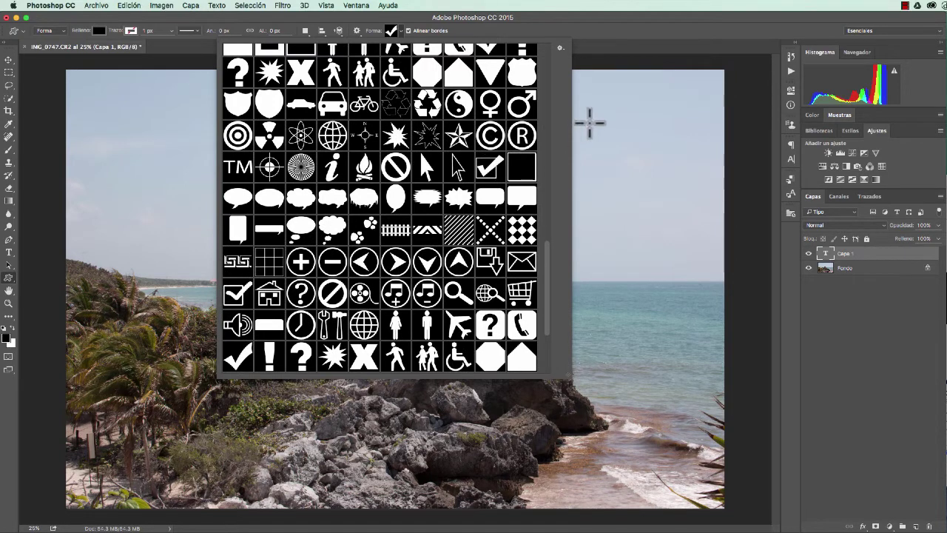
# - Return to the Type tool and start a new text line in the sky above the ruin
pyautogui.click(612, 46)
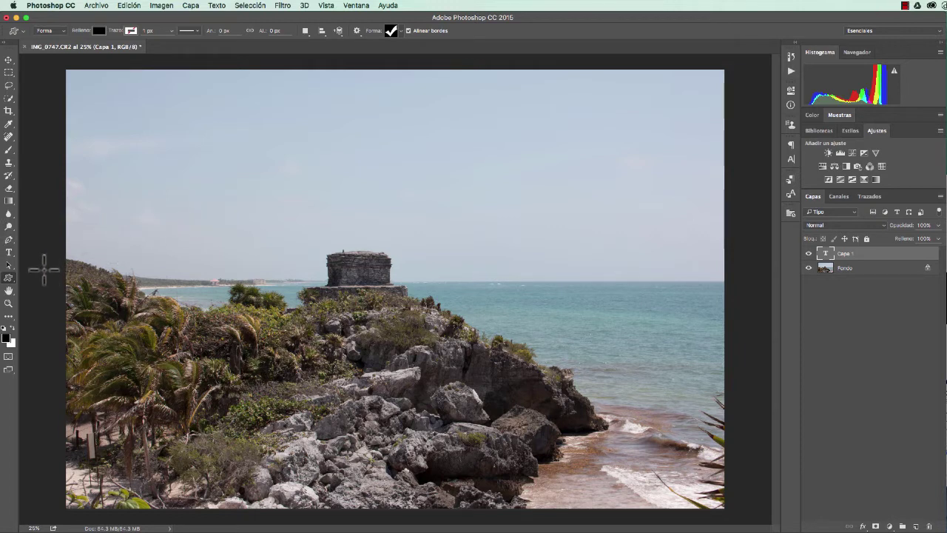
pyautogui.click(10, 252)
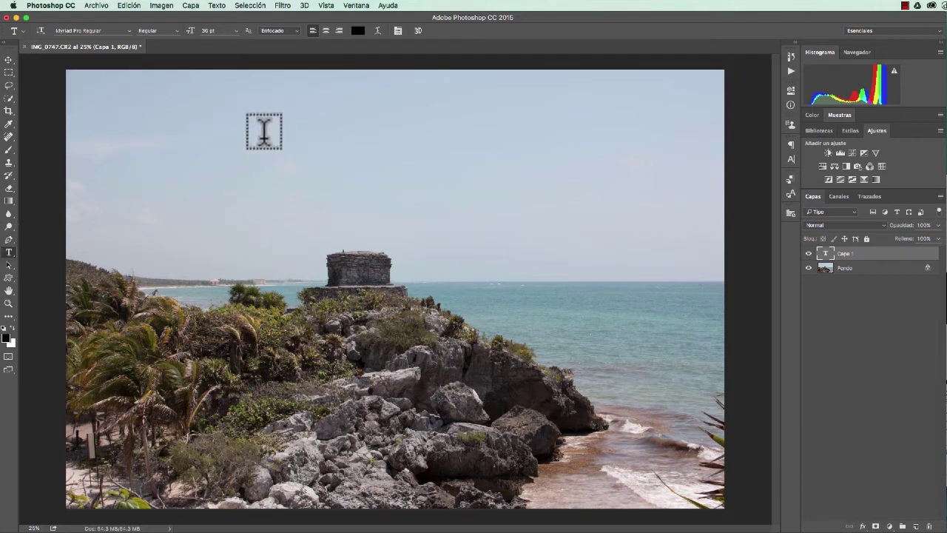
pyautogui.click(264, 131)
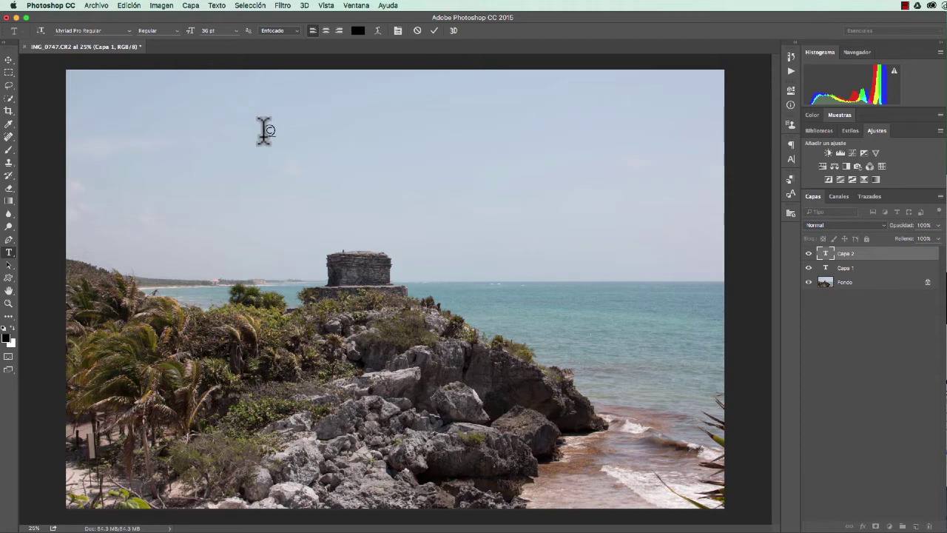
# - Type the year 2016 and the photographer's name after the © symbol
pyautogui.write('21')
pyautogui.press('BackSpace')
pyautogui.write('016')
pyautogui.write(' Lonny')
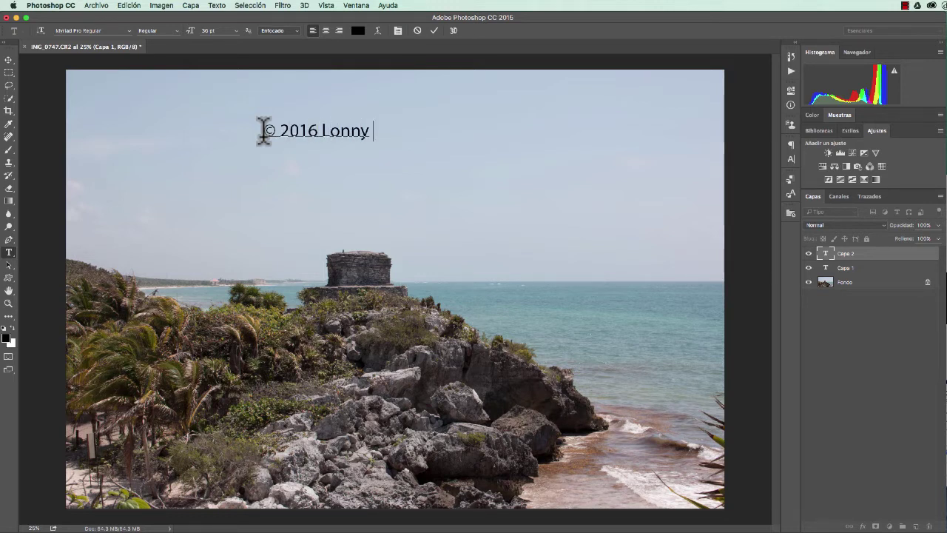
pyautogui.write(' Narvae')
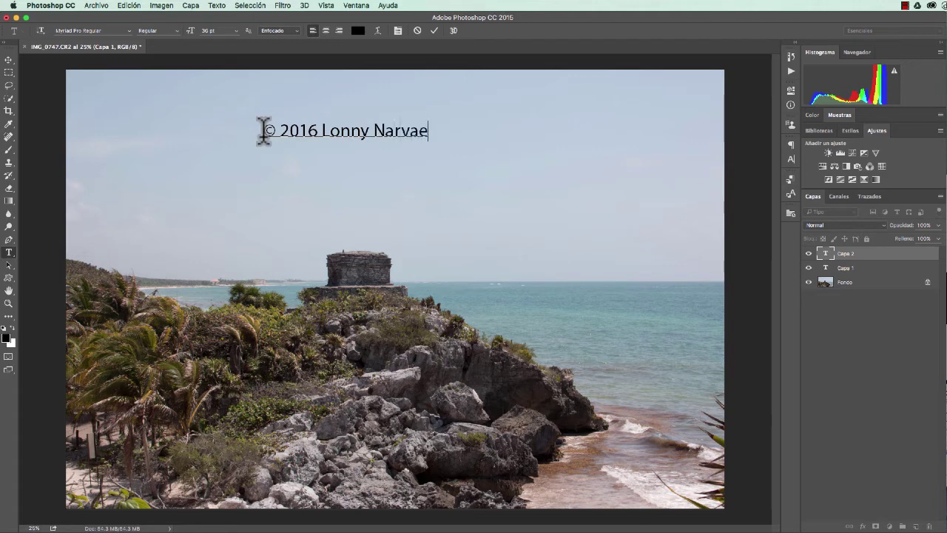
pyautogui.write('z V')
# - Scale the copyright text proportionally from its corner to about 45 pt
pyautogui.press('super')
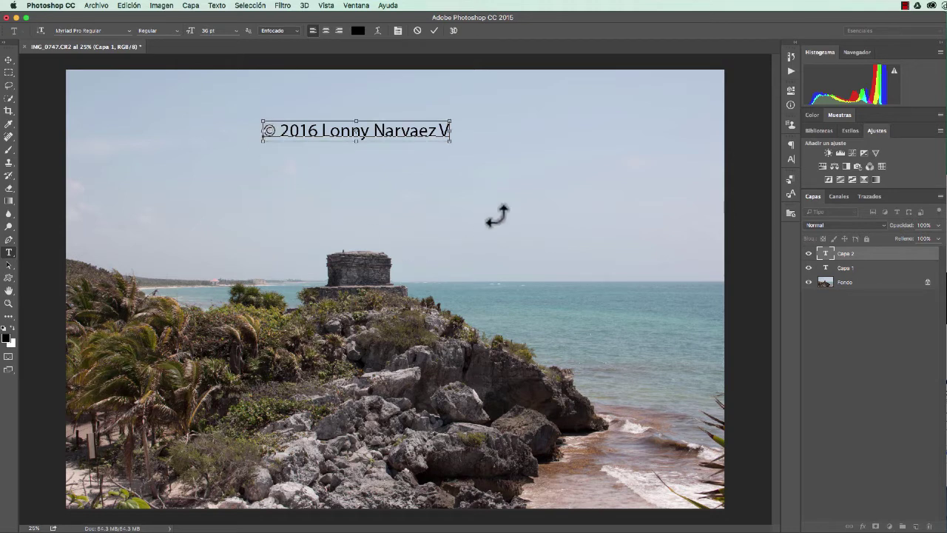
pyautogui.moveTo(450, 140); pyautogui.dragTo(494, 176)
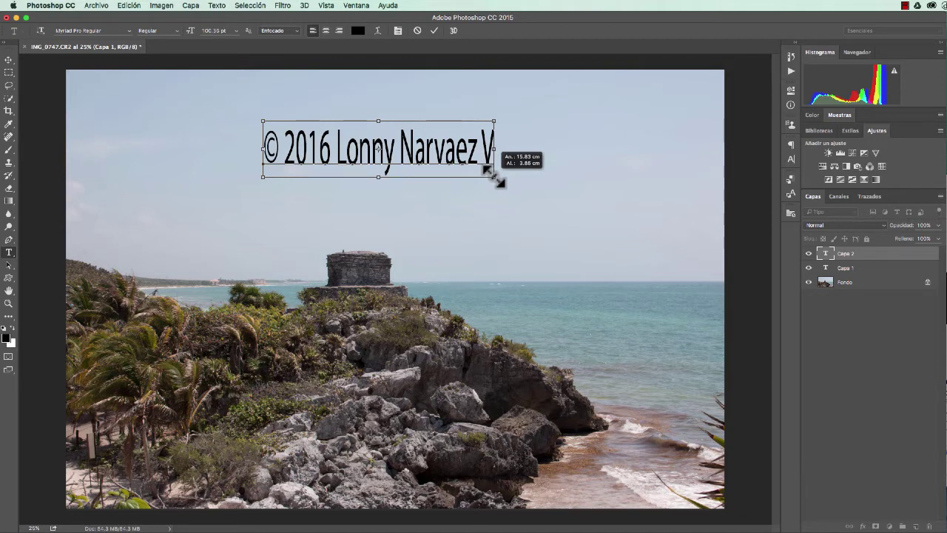
pyautogui.press('shift')
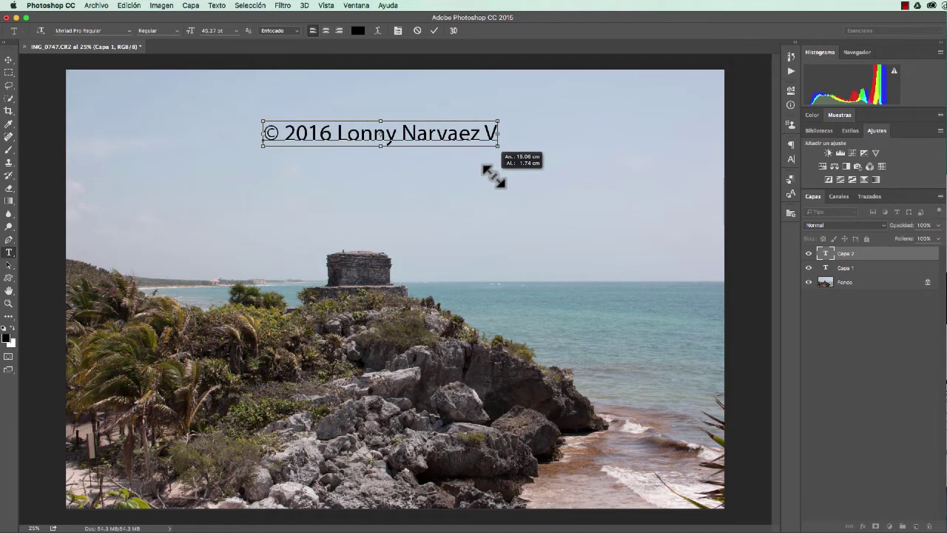
pyautogui.moveTo(492, 176)
pyautogui.mouseDown()
pyautogui.moveTo(562, 217)
pyautogui.moveTo(488, 207)
pyautogui.moveTo(496, 202)
pyautogui.mouseUp()
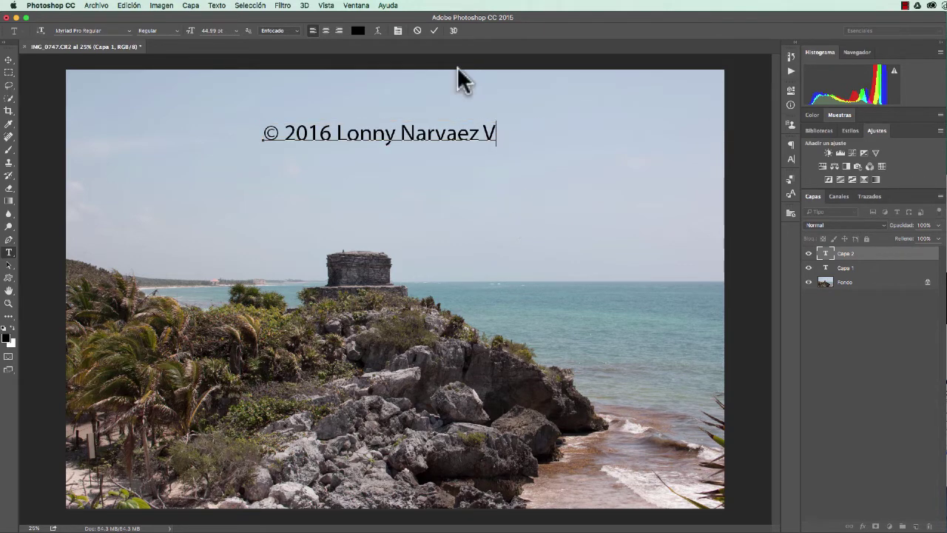
# - Commit the copyright text, nudge it slightly down and right, and commit again
pyautogui.click(434, 30)
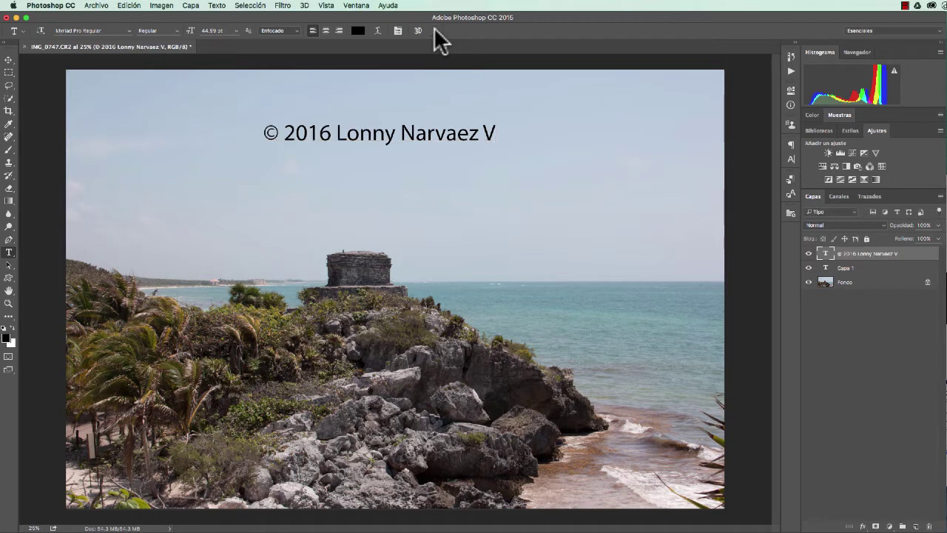
pyautogui.click(399, 131)
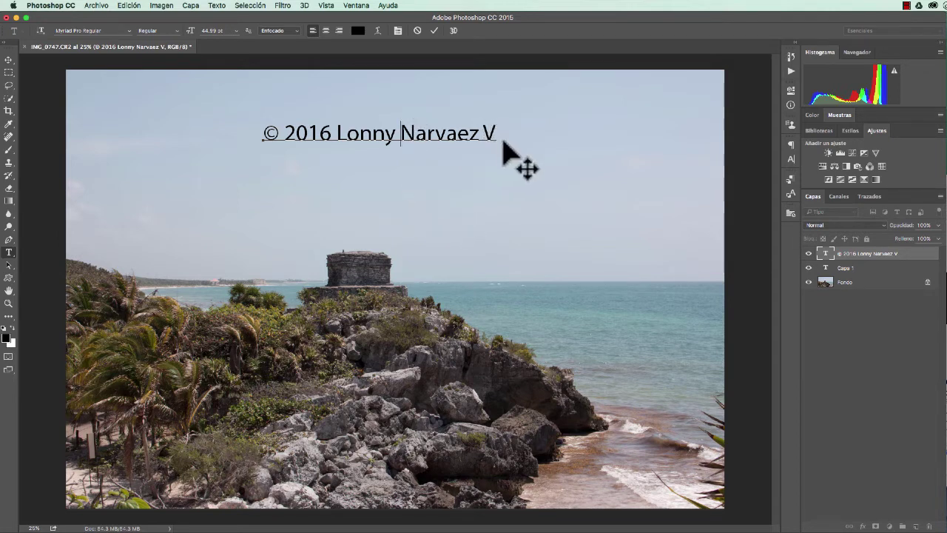
pyautogui.moveTo(507, 166)
pyautogui.mouseDown()
pyautogui.moveTo(522, 166)
pyautogui.moveTo(512, 167)
pyautogui.mouseUp()
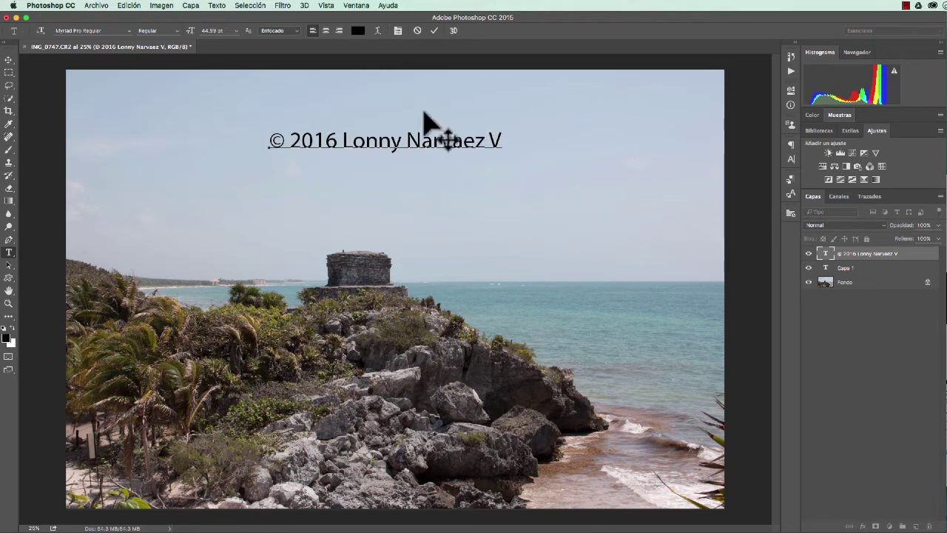
pyautogui.click(433, 31)
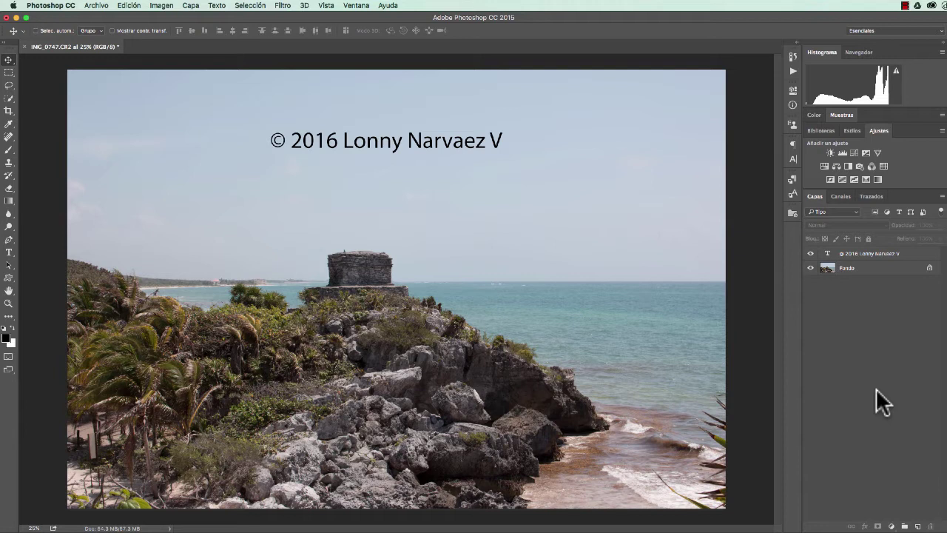
# - Select the copyright text layer and put the line back into text editing mode
pyautogui.click(865, 256)
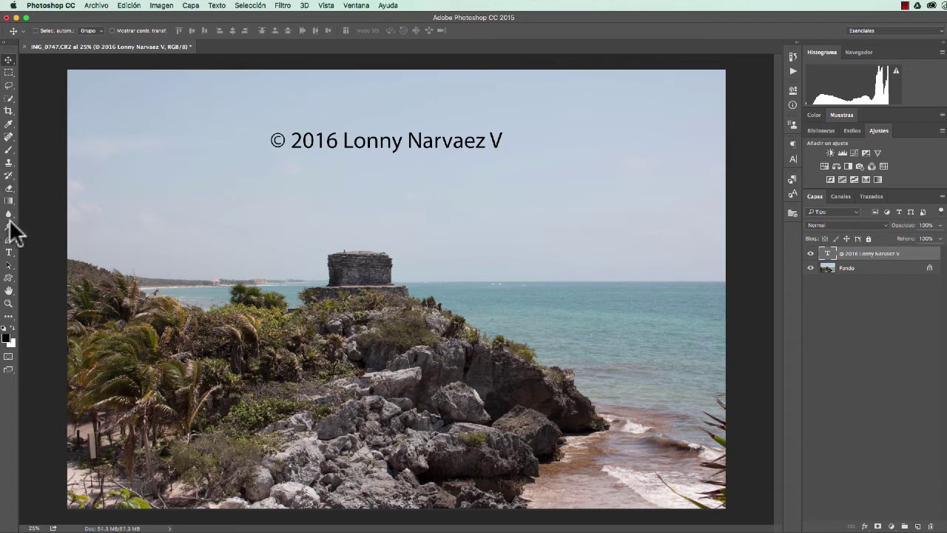
pyautogui.click(9, 252)
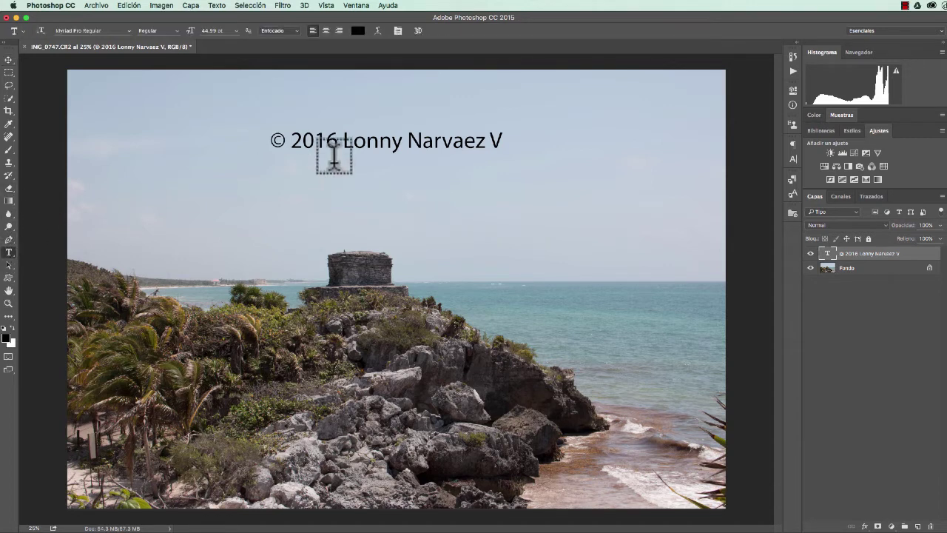
pyautogui.click(407, 135)
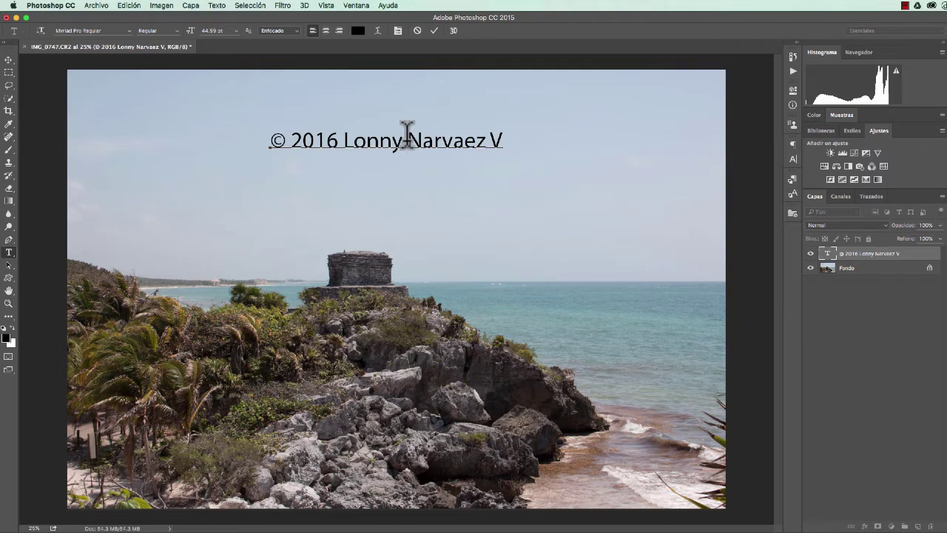
# - Select the entire copyright line, set its font style to Bold, and commit
pyautogui.tripleClick(406, 134)
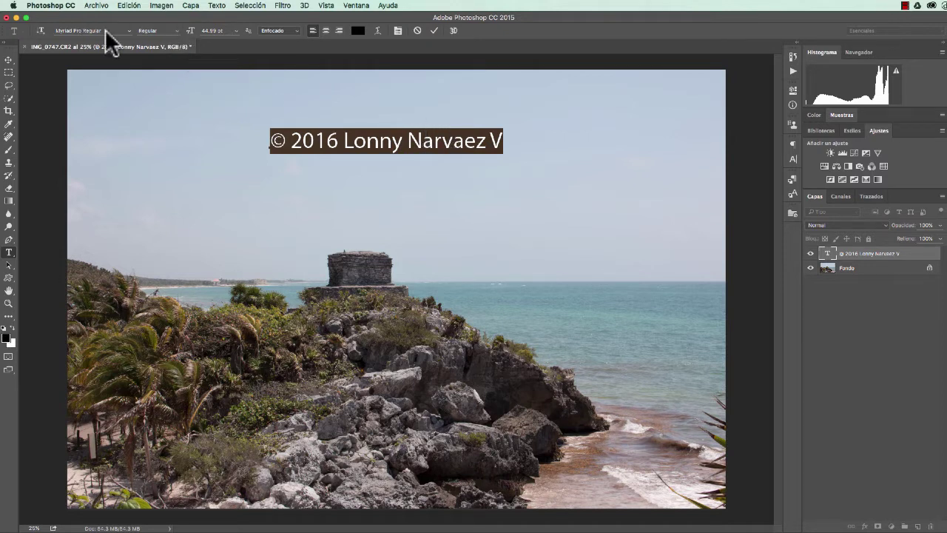
pyautogui.click(177, 30)
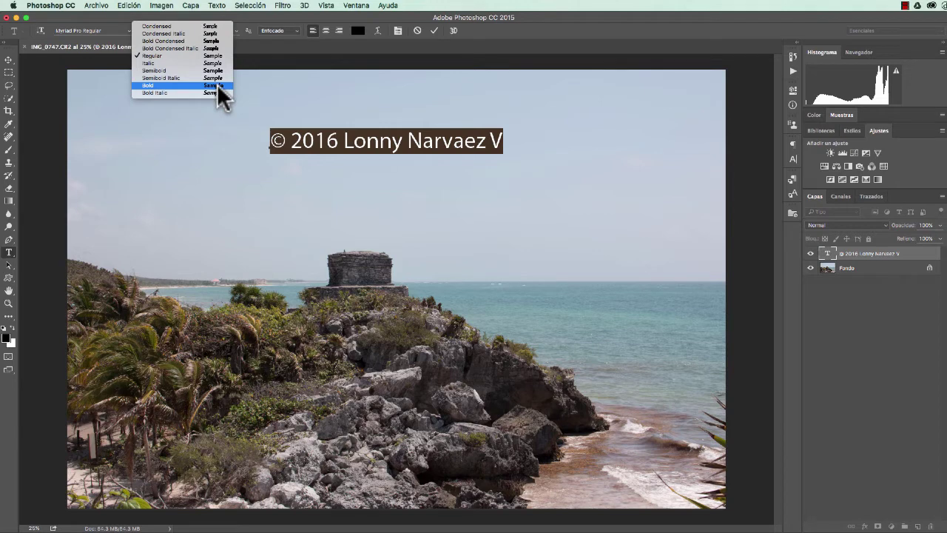
pyautogui.click(216, 85)
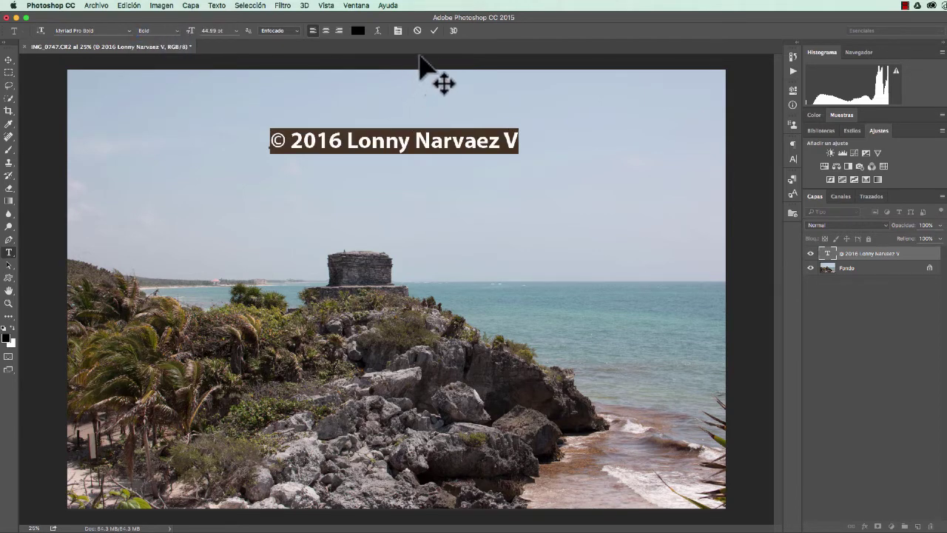
pyautogui.click(433, 30)
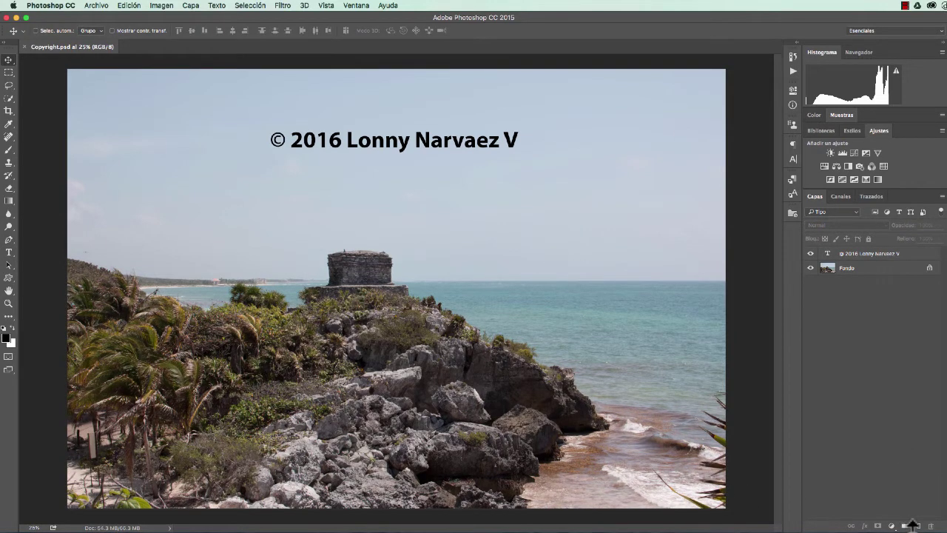
# - Add a Drop Shadow (Sombra paralela) effect to the copyright text layer
pyautogui.moveTo(914, 531); pyautogui.dragTo(913, 423)
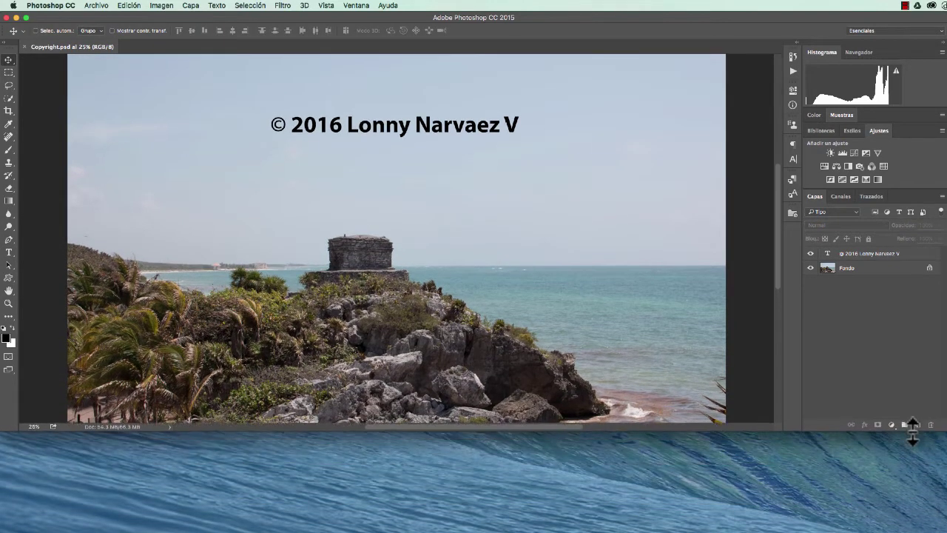
pyautogui.click(875, 254)
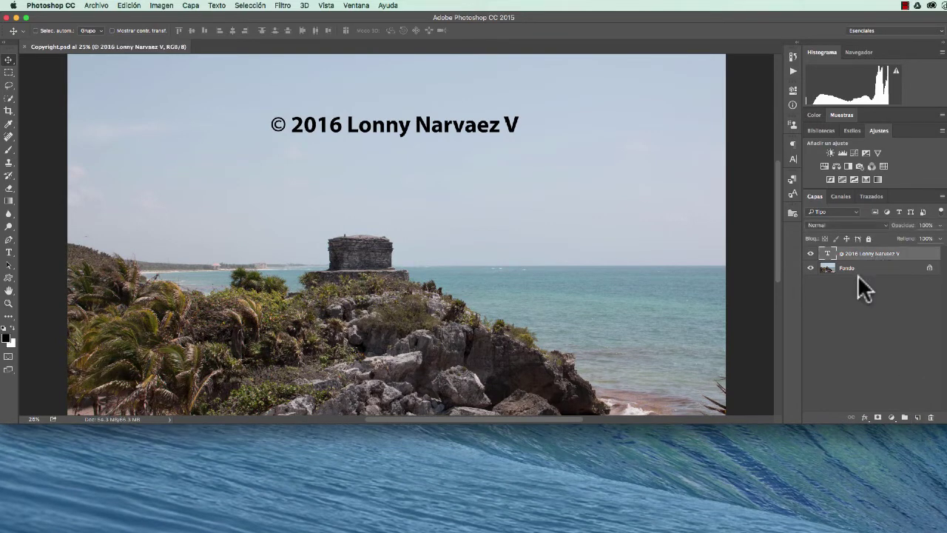
pyautogui.click(864, 418)
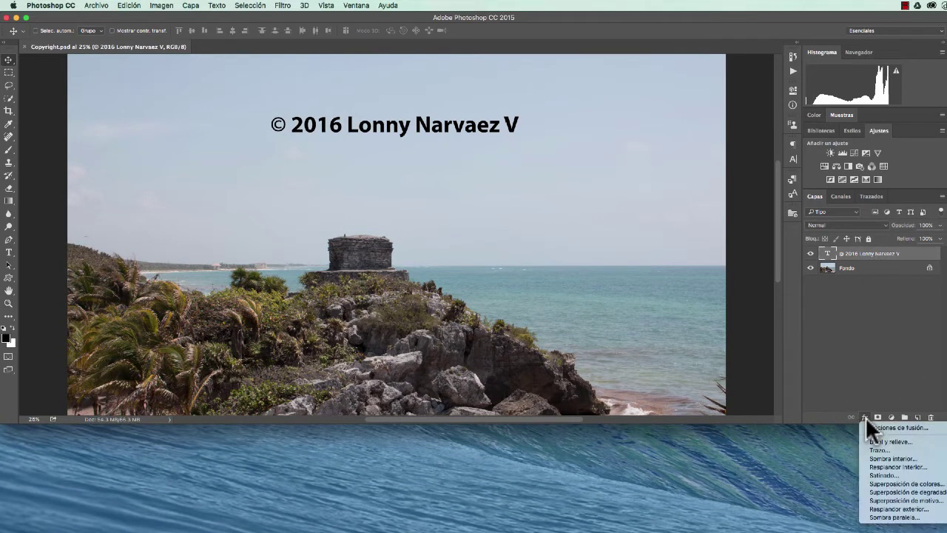
pyautogui.click(892, 517)
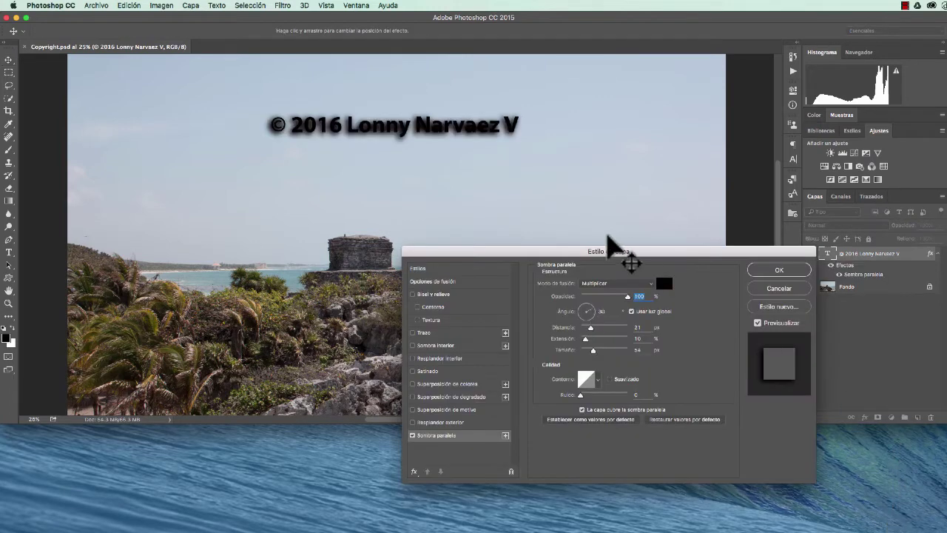
pyautogui.moveTo(605, 251); pyautogui.dragTo(328, 212)
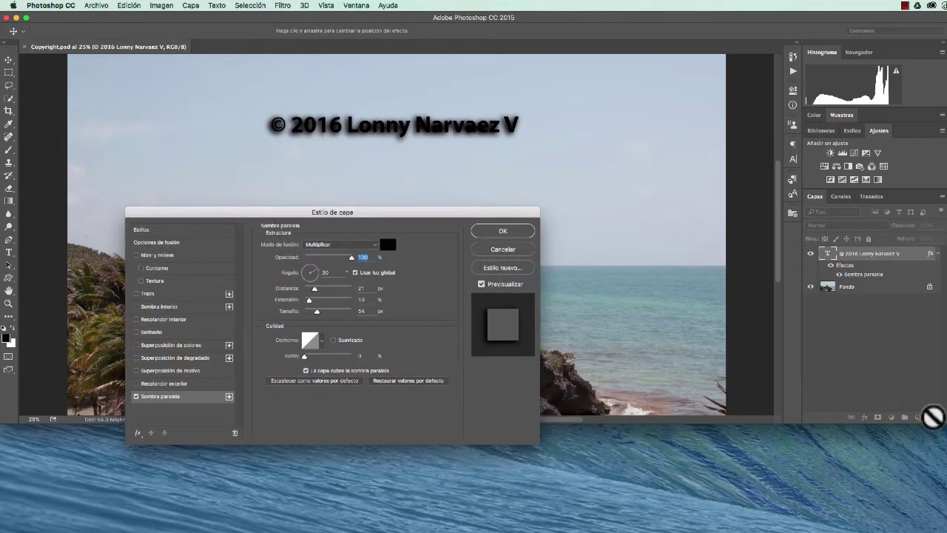
pyautogui.moveTo(932, 423); pyautogui.dragTo(937, 532)
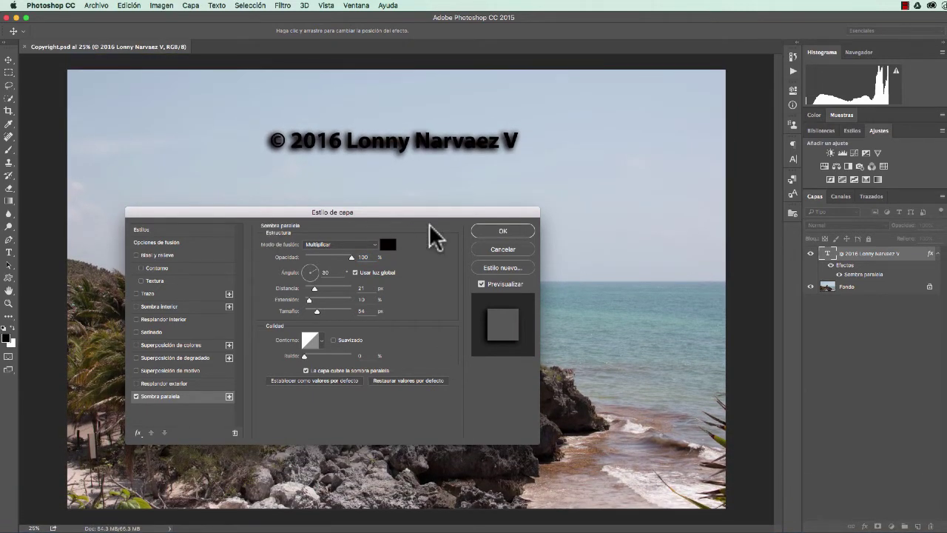
pyautogui.moveTo(392, 218); pyautogui.dragTo(501, 221)
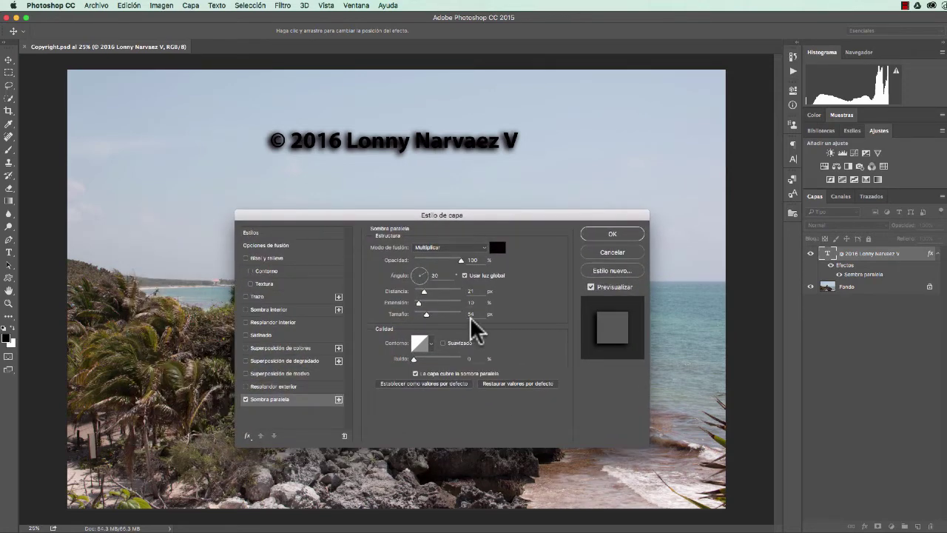
# - Set the drop shadow distance to 4 px with 0% spread and a size of about 5 px
pyautogui.click(424, 291)
pyautogui.moveTo(424, 291); pyautogui.dragTo(409, 303)
pyautogui.click(416, 303)
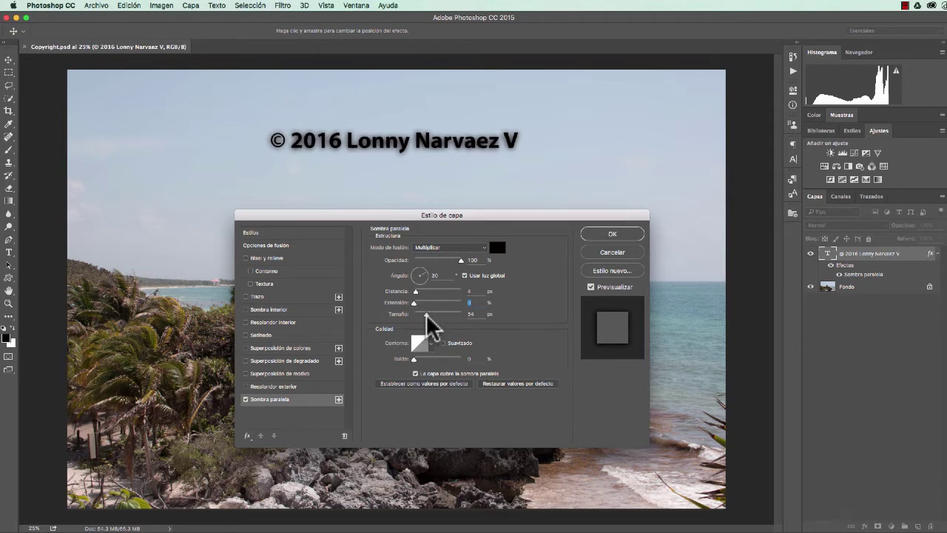
pyautogui.moveTo(421, 313); pyautogui.dragTo(415, 314)
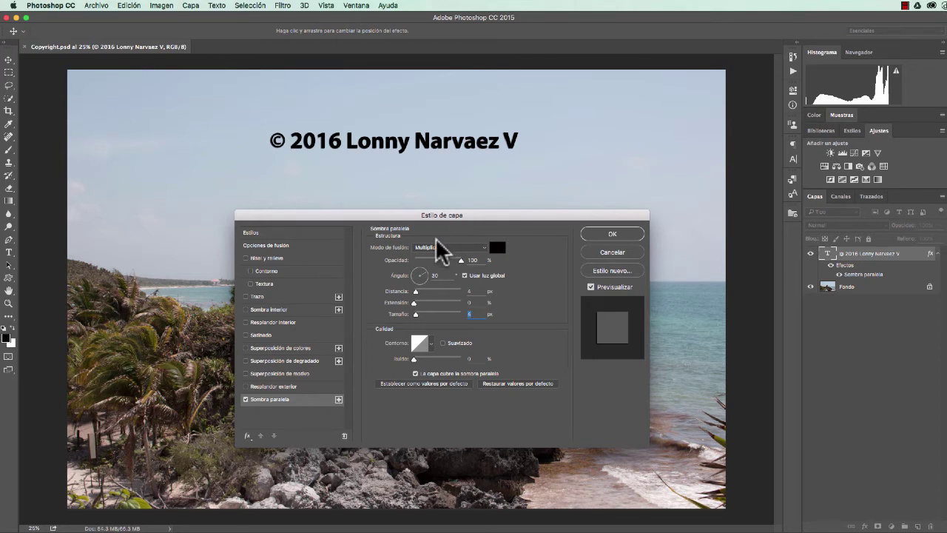
# - In Blending Options, preview layer opacity, then set fill opacity to 36% and apply the style
pyautogui.click(300, 240)
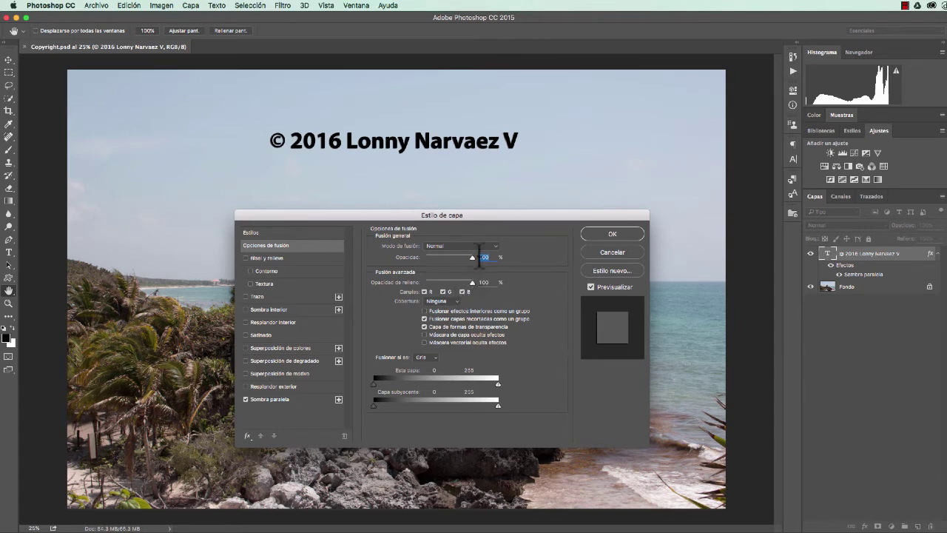
pyautogui.moveTo(469, 255); pyautogui.dragTo(428, 255)
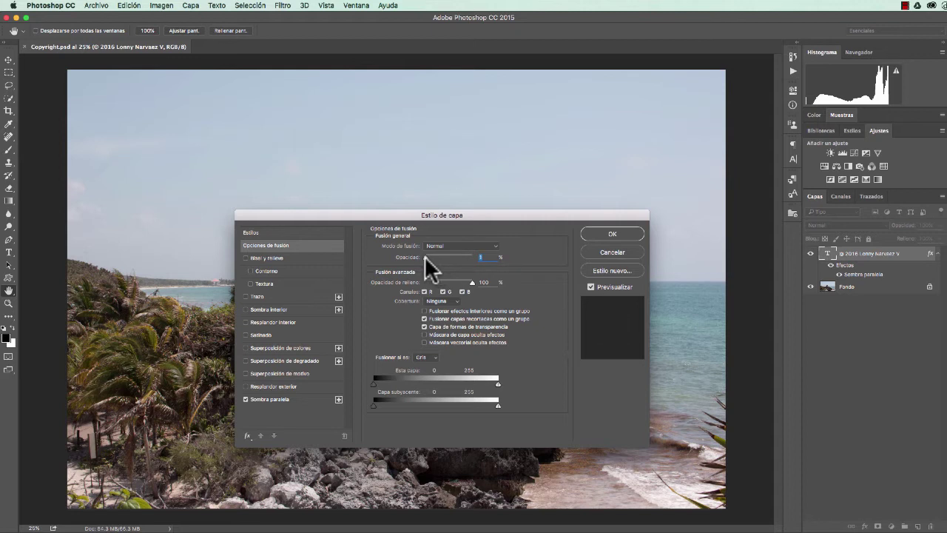
pyautogui.moveTo(426, 256); pyautogui.dragTo(475, 261)
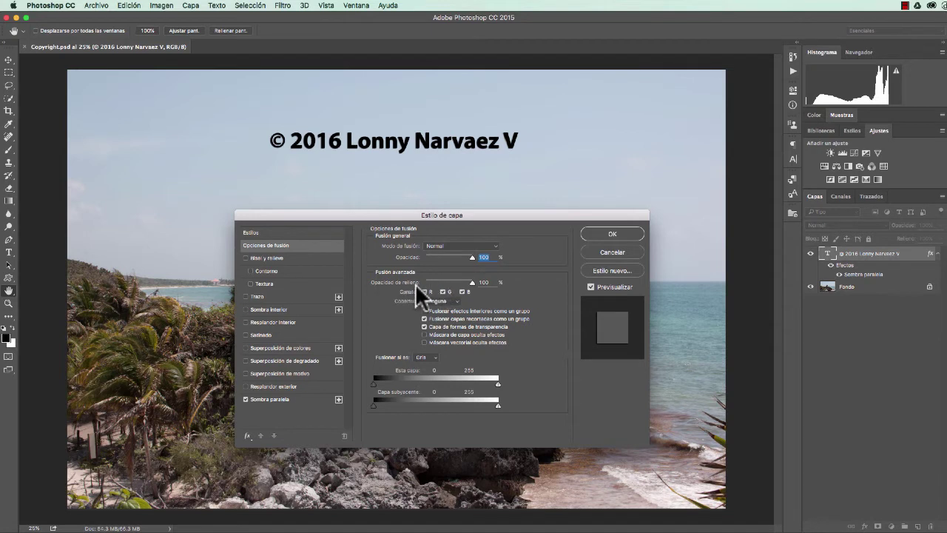
pyautogui.moveTo(471, 282)
pyautogui.mouseDown()
pyautogui.moveTo(441, 282)
pyautogui.moveTo(438, 291)
pyautogui.moveTo(420, 280)
pyautogui.mouseUp()
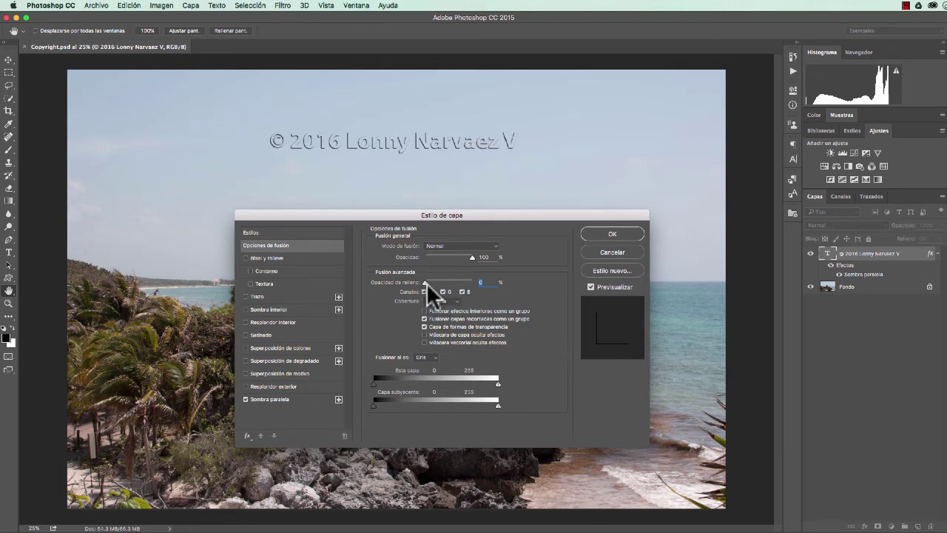
pyautogui.moveTo(426, 282); pyautogui.dragTo(437, 282)
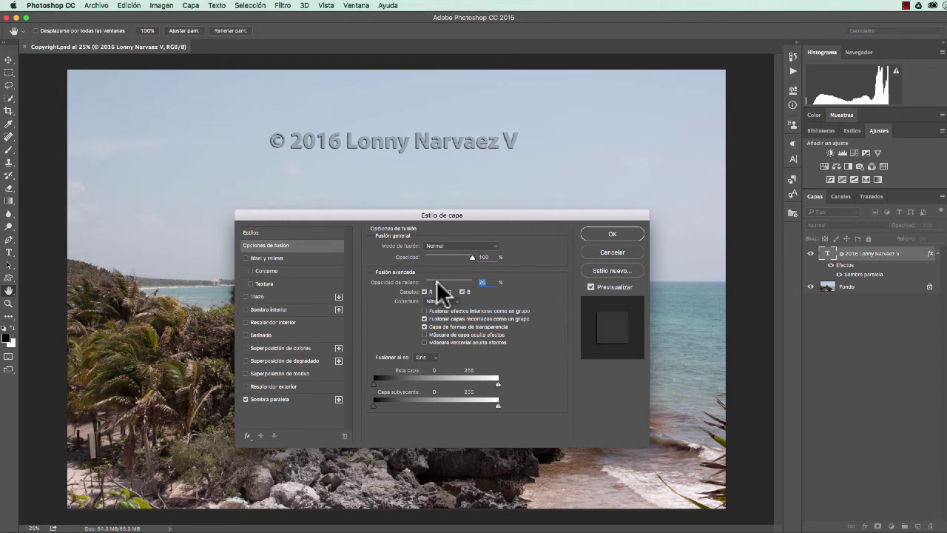
pyautogui.moveTo(436, 282); pyautogui.dragTo(443, 284)
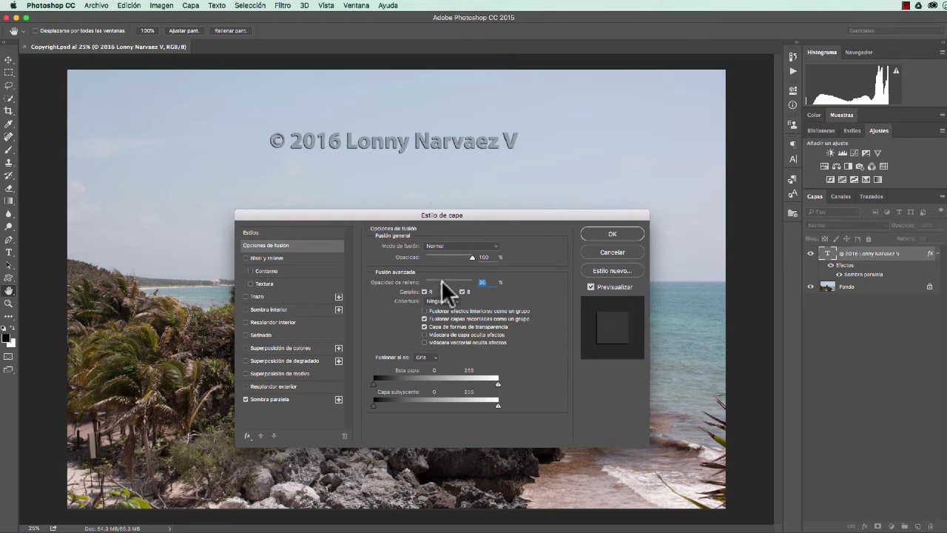
pyautogui.click(613, 231)
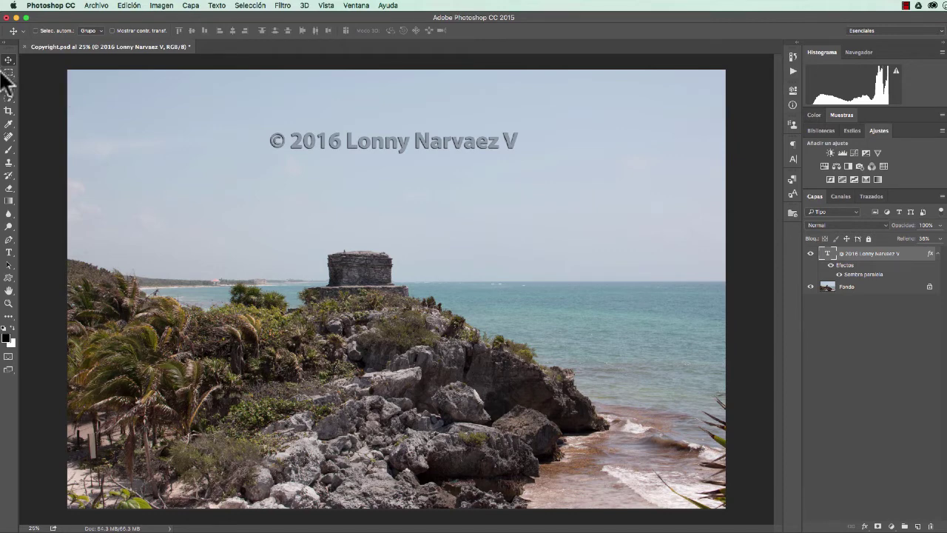
# - Drag the translucent watermark to the right side of the sky, just above the horizon
pyautogui.moveTo(368, 143); pyautogui.dragTo(551, 252)
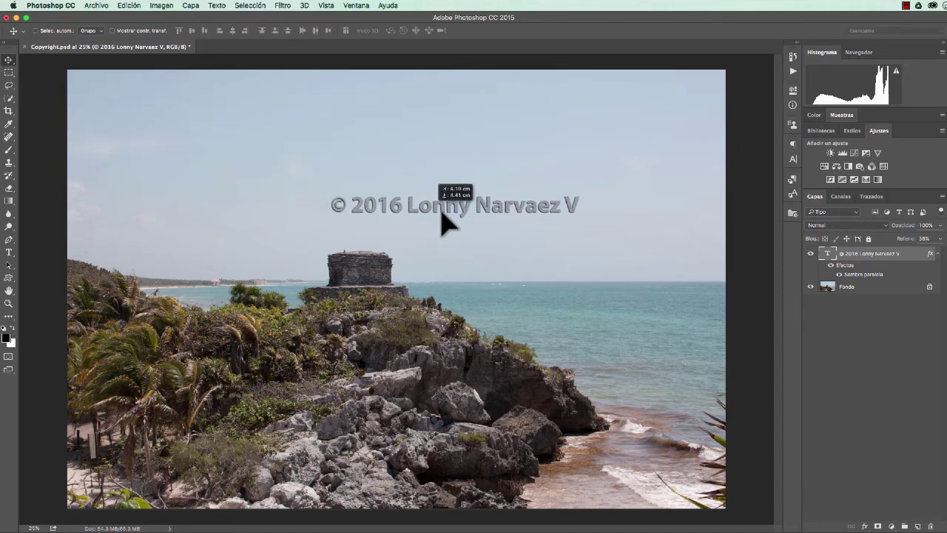
pyautogui.moveTo(553, 253)
pyautogui.mouseDown()
pyautogui.moveTo(553, 300)
pyautogui.moveTo(528, 203)
pyautogui.moveTo(282, 181)
pyautogui.moveTo(214, 121)
pyautogui.moveTo(249, 210)
pyautogui.moveTo(289, 268)
pyautogui.moveTo(567, 334)
pyautogui.moveTo(575, 318)
pyautogui.moveTo(565, 290)
pyautogui.moveTo(565, 313)
pyautogui.moveTo(570, 264)
pyautogui.moveTo(567, 321)
pyautogui.moveTo(568, 239)
pyautogui.mouseUp()
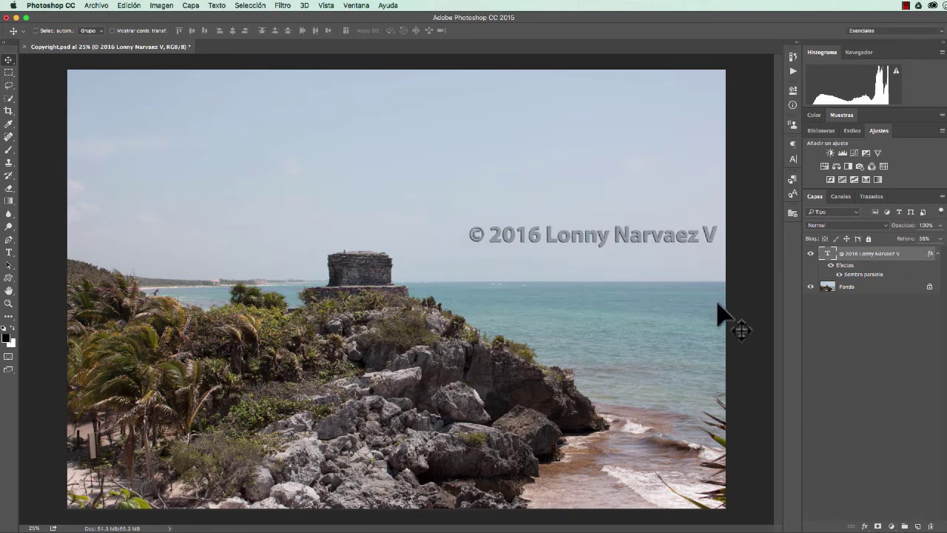
# - Drop the watermark's fill opacity to 0 and move it to the upper-left sky
pyautogui.doubleClick(845, 266)
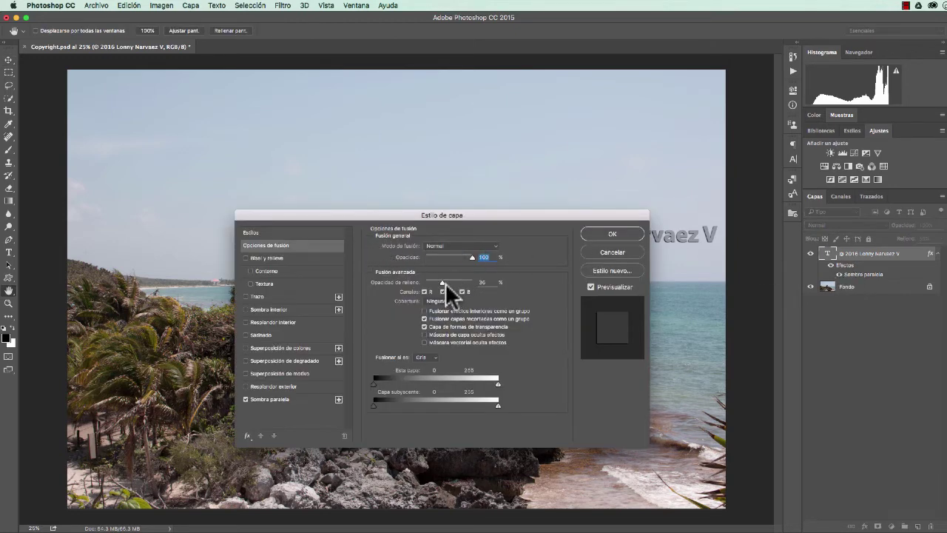
pyautogui.moveTo(425, 215)
pyautogui.mouseDown()
pyautogui.moveTo(417, 249)
pyautogui.moveTo(454, 270)
pyautogui.mouseUp()
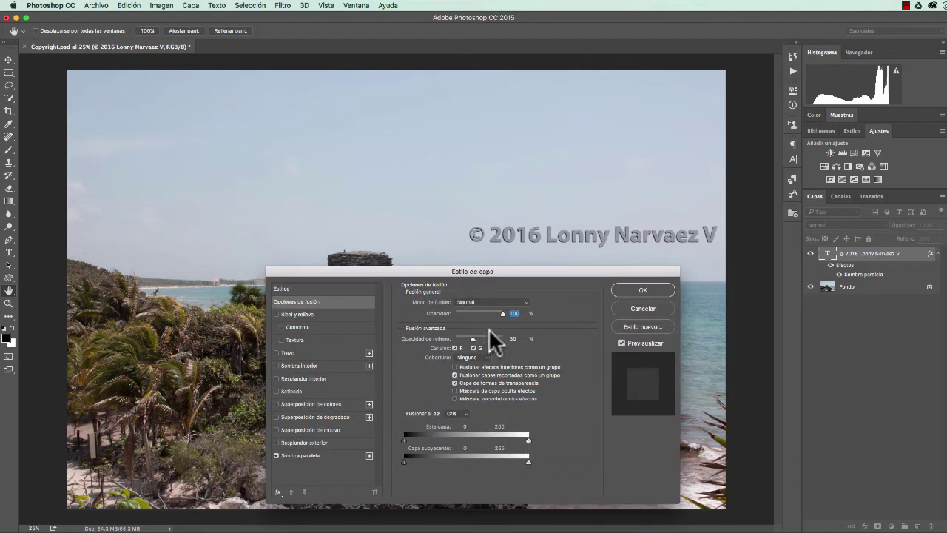
pyautogui.moveTo(469, 338); pyautogui.dragTo(451, 338)
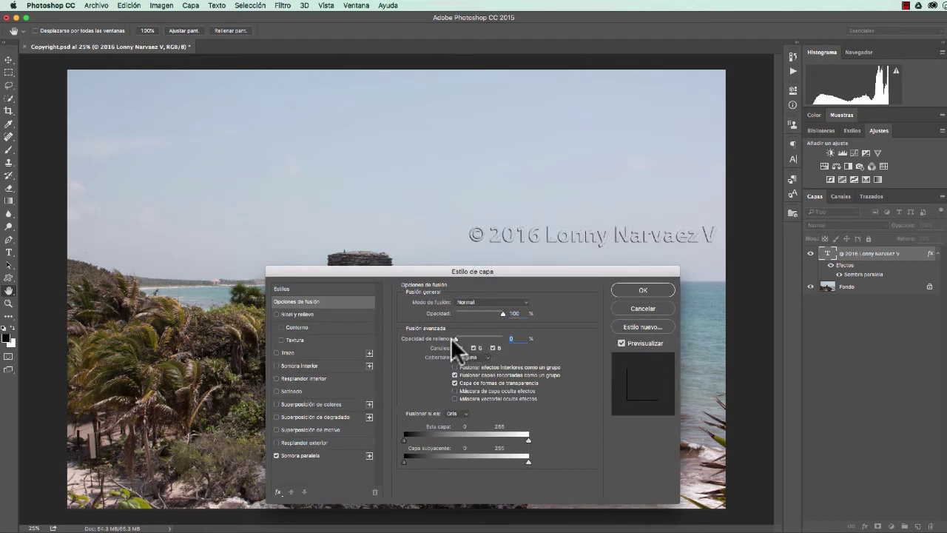
pyautogui.click(640, 291)
pyautogui.press('v')
pyautogui.moveTo(617, 245)
pyautogui.mouseDown()
pyautogui.moveTo(613, 488)
pyautogui.moveTo(416, 444)
pyautogui.moveTo(386, 460)
pyautogui.moveTo(239, 363)
pyautogui.moveTo(229, 294)
pyautogui.moveTo(238, 216)
pyautogui.mouseUp()
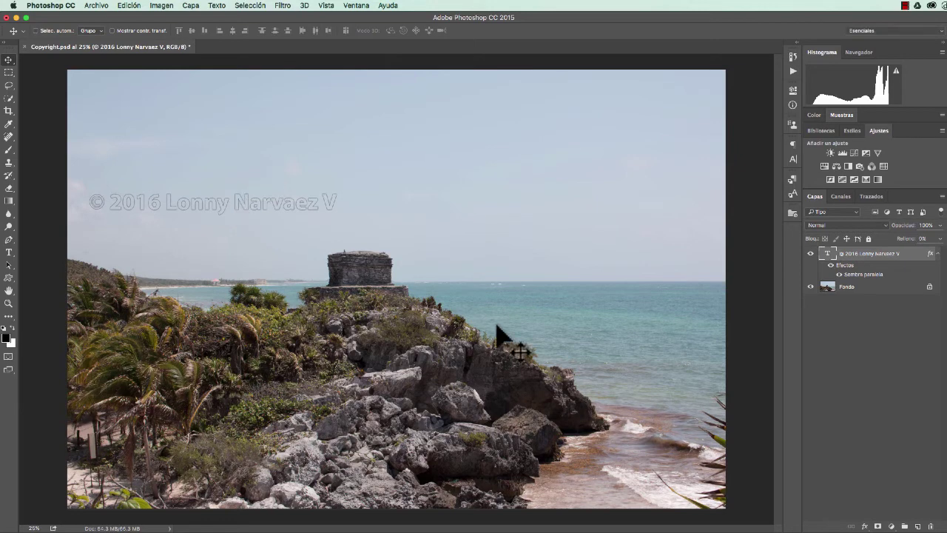
# - Raise the watermark's fill opacity to 53% in the layer style settings
pyautogui.doubleClick(844, 265)
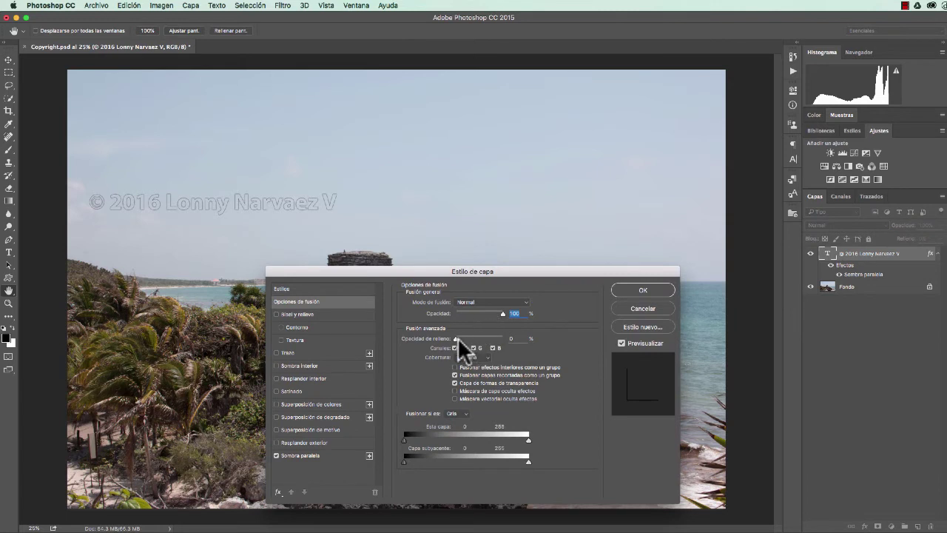
pyautogui.moveTo(457, 337); pyautogui.dragTo(480, 337)
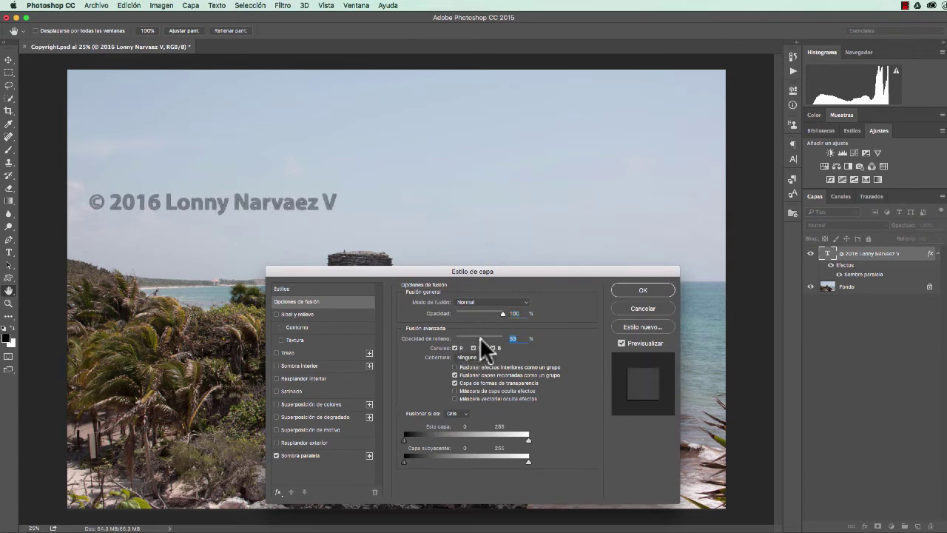
pyautogui.click(653, 288)
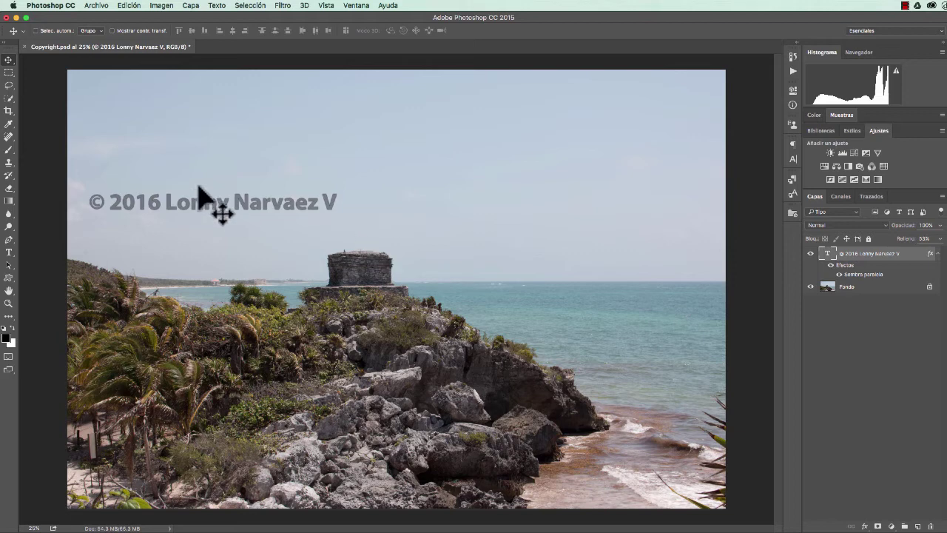
# - Move the watermark over the sea right of the ruin and deselect the layer
pyautogui.moveTo(192, 204)
pyautogui.mouseDown()
pyautogui.moveTo(291, 344)
pyautogui.moveTo(574, 307)
pyautogui.mouseUp()
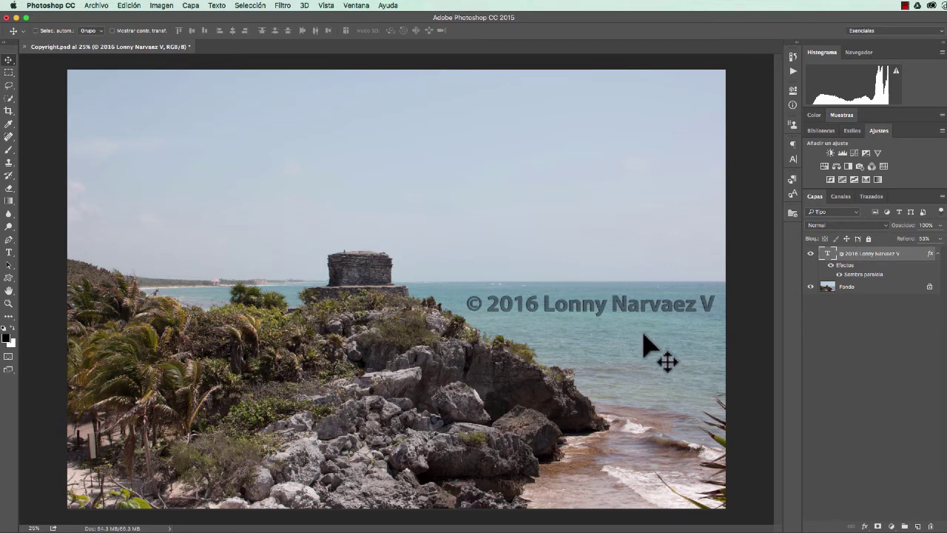
pyautogui.click(839, 415)
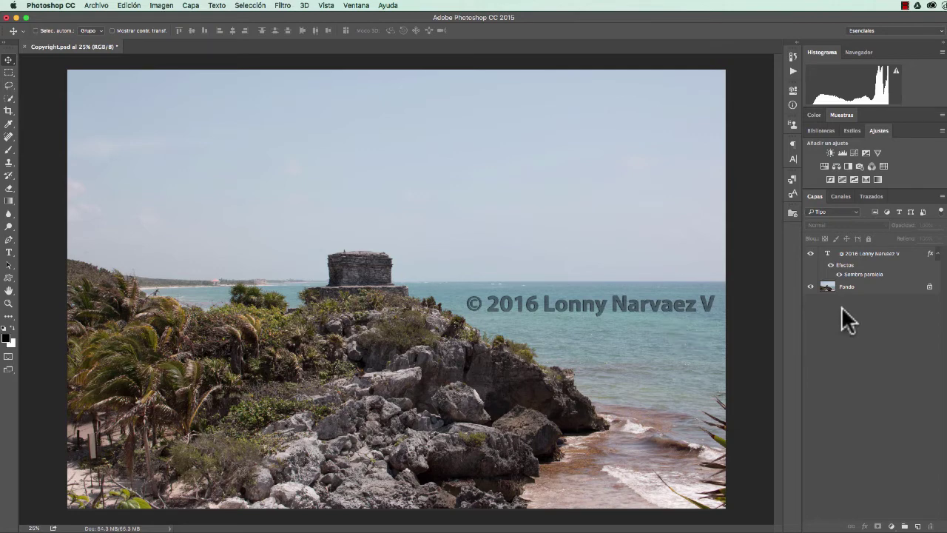
# - Save the watermark's effects as a new style named 'Copyright 2016' and close Layer Style
pyautogui.doubleClick(842, 262)
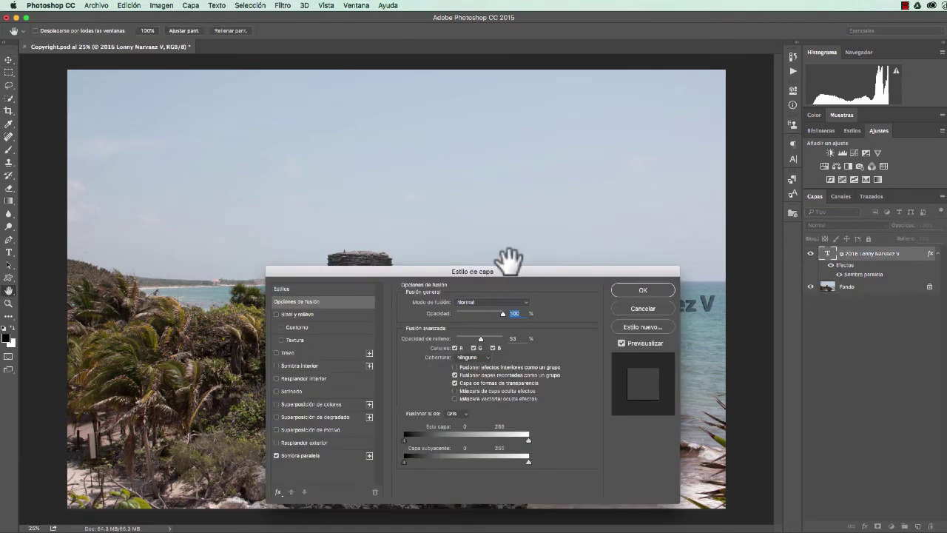
pyautogui.moveTo(487, 271); pyautogui.dragTo(281, 195)
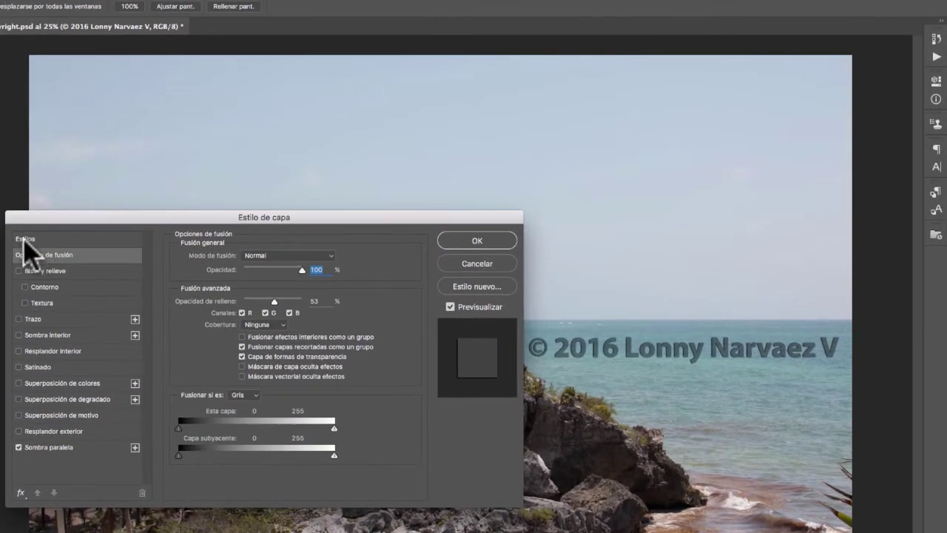
pyautogui.click(33, 242)
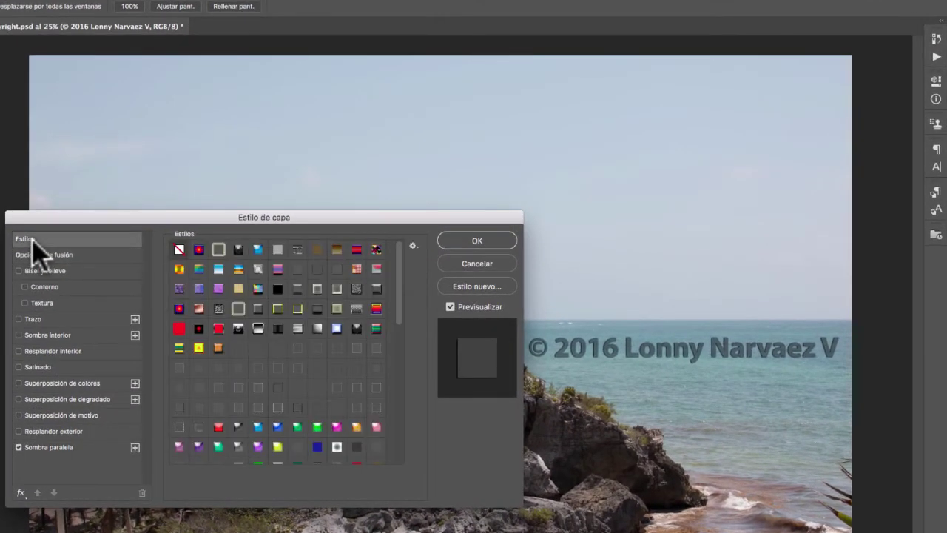
pyautogui.click(474, 286)
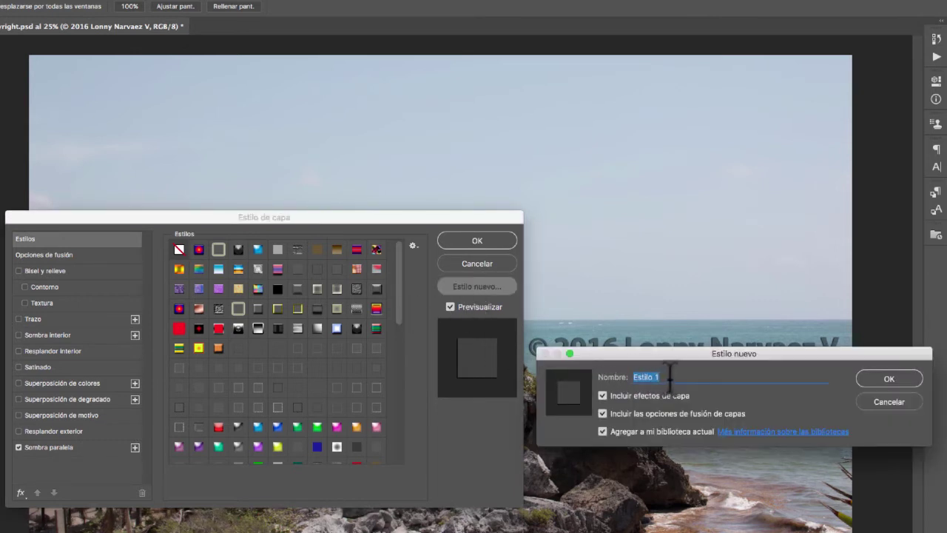
pyautogui.write('C')
pyautogui.write('opyri')
pyautogui.write('ght ')
pyautogui.write('2')
pyautogui.write('016')
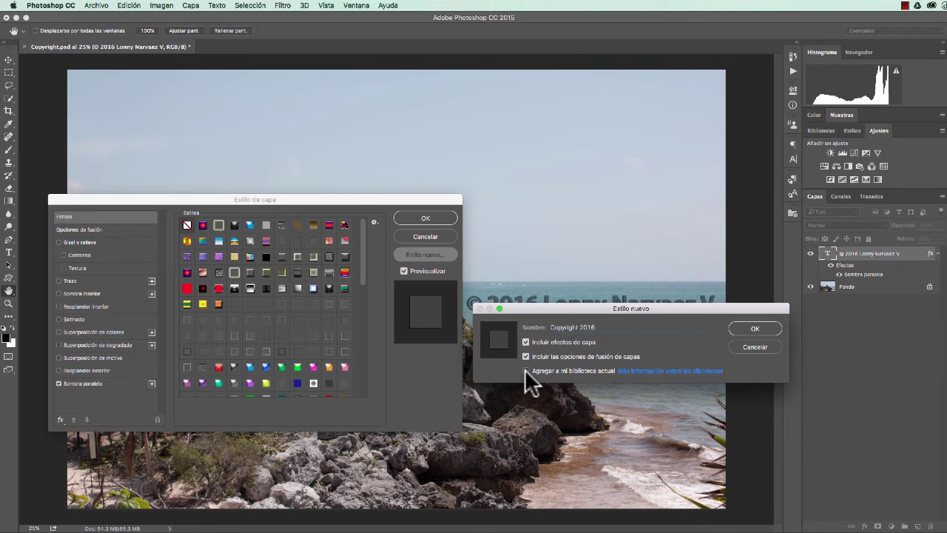
pyautogui.click(754, 329)
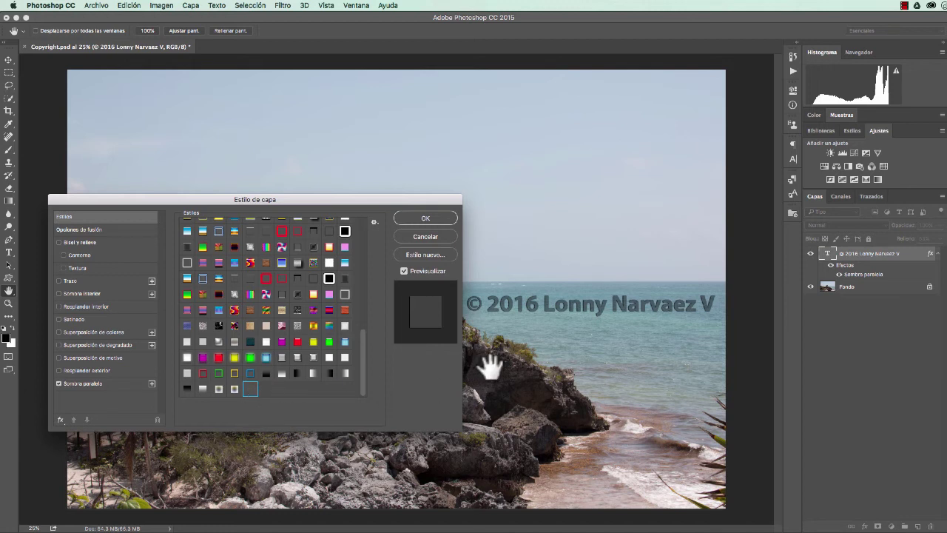
pyautogui.click(426, 218)
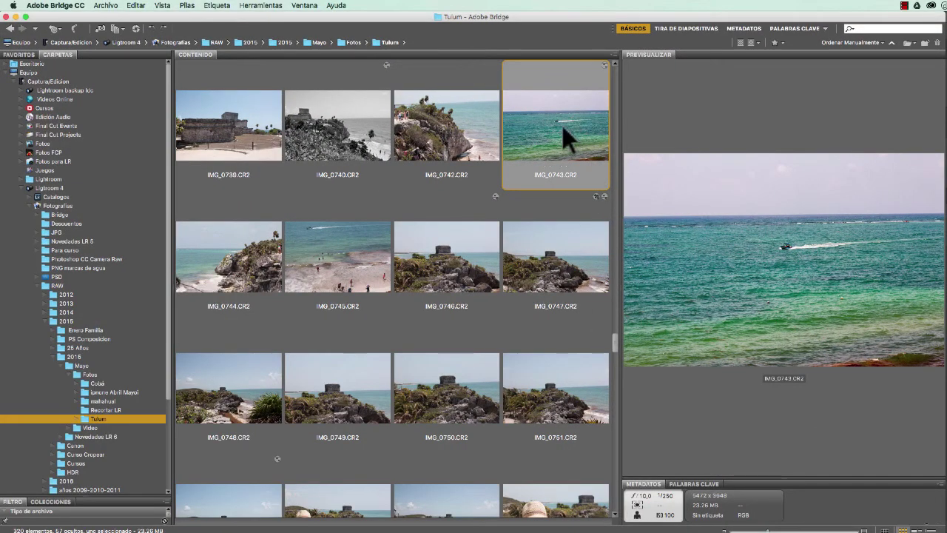
# - Open the speedboat seascape IMG_0743.CR2 from Bridge's Tulum folder in Camera Raw
pyautogui.doubleClick(562, 126)
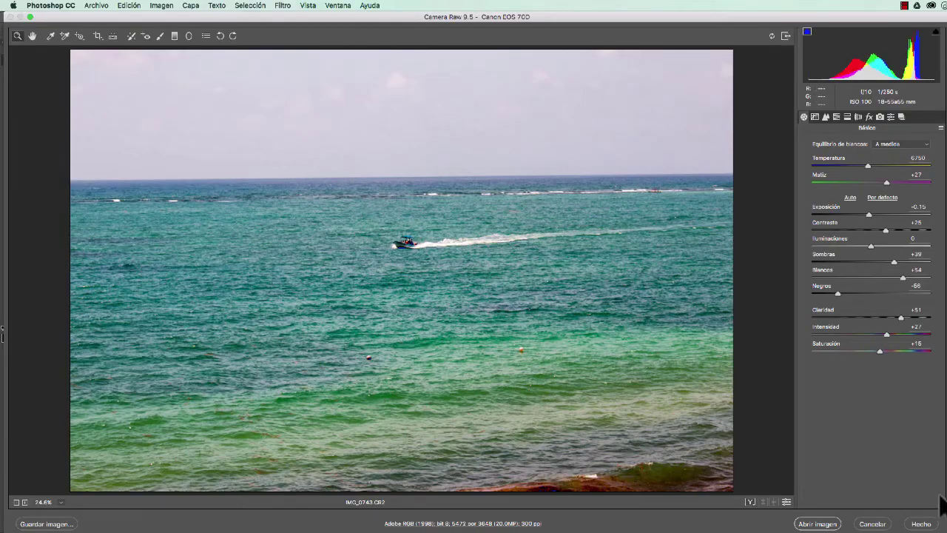
# - Open IMG_0743.CR2 as a Photoshop document and scroll the Styles panel to the saved swatches
pyautogui.click(814, 523)
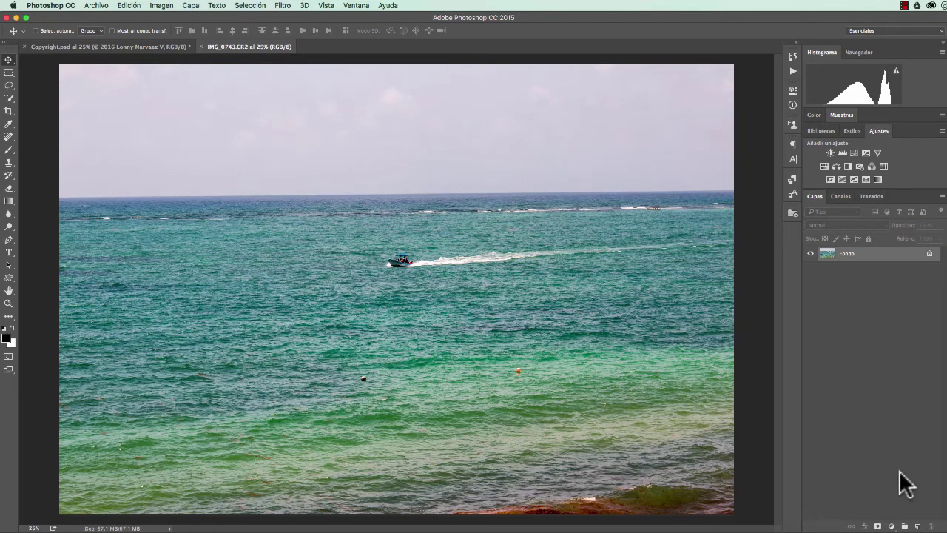
pyautogui.click(851, 130)
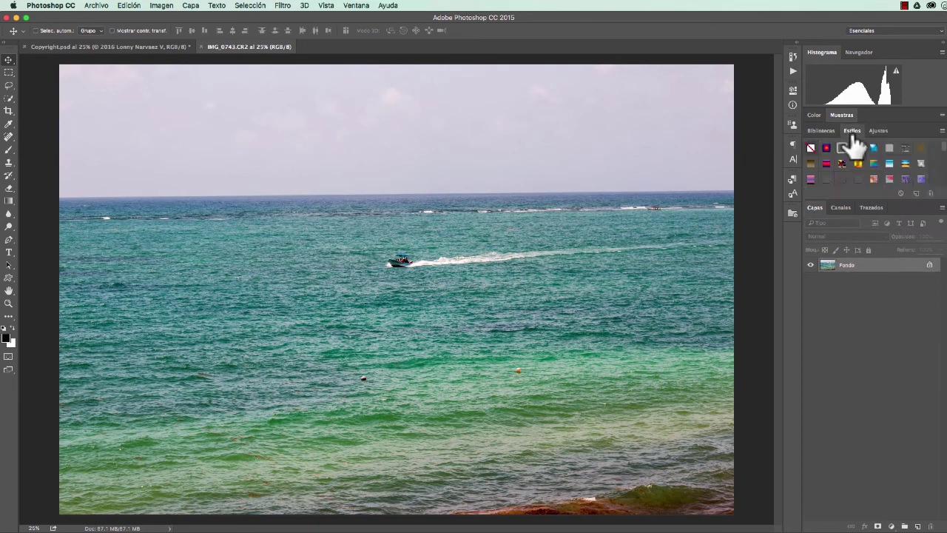
pyautogui.scroll(-2, 884, 186)
pyautogui.scroll(-2, 884, 186)
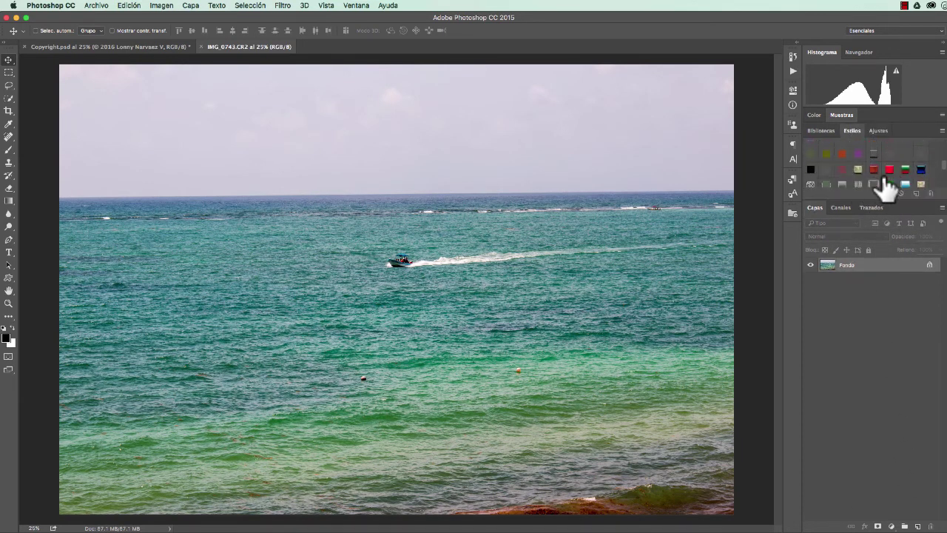
pyautogui.scroll(-2, 884, 187)
pyautogui.scroll(-2, 886, 188)
pyautogui.scroll(-2, 886, 189)
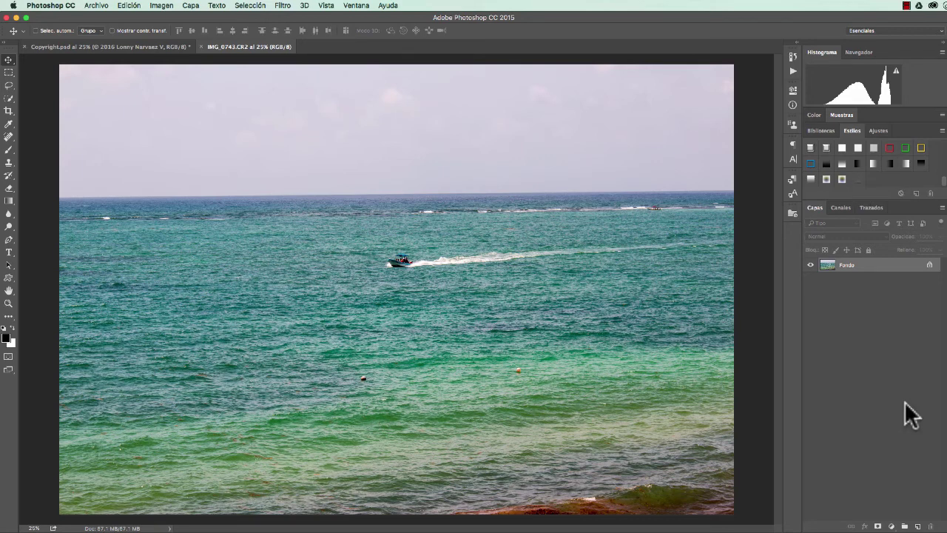
# - Type 'Cancun' in 72 pt bold across the sky as a new text layer
pyautogui.click(8, 250)
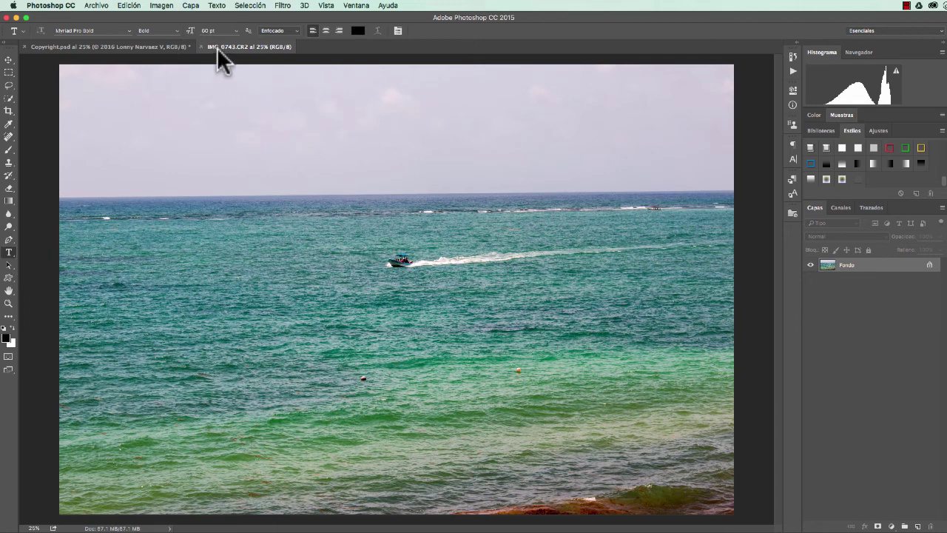
pyautogui.click(233, 30)
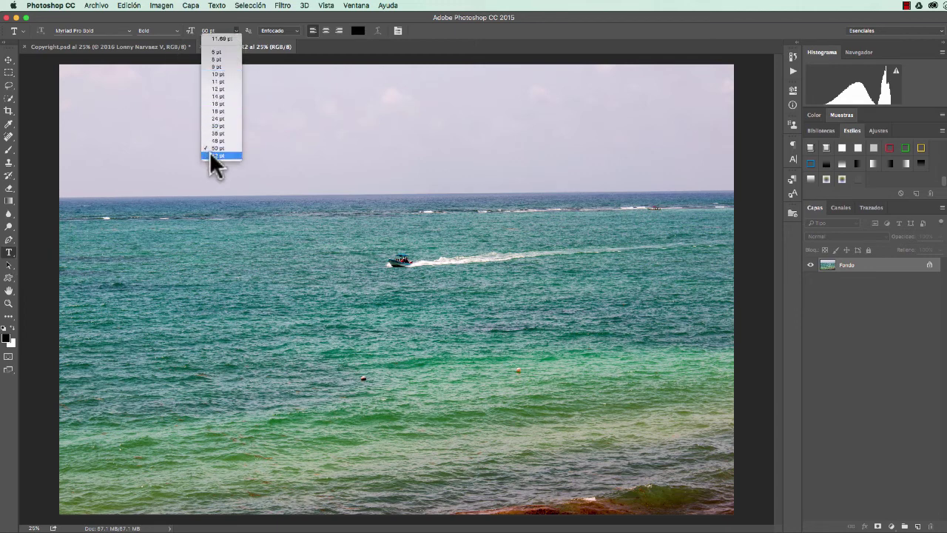
pyautogui.click(210, 154)
pyautogui.click(254, 127)
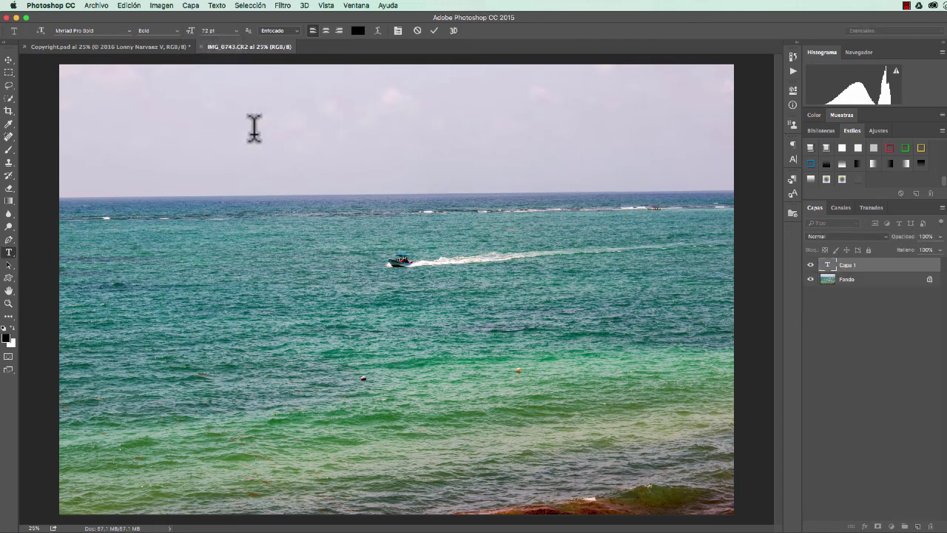
pyautogui.write('C')
pyautogui.write('ancun')
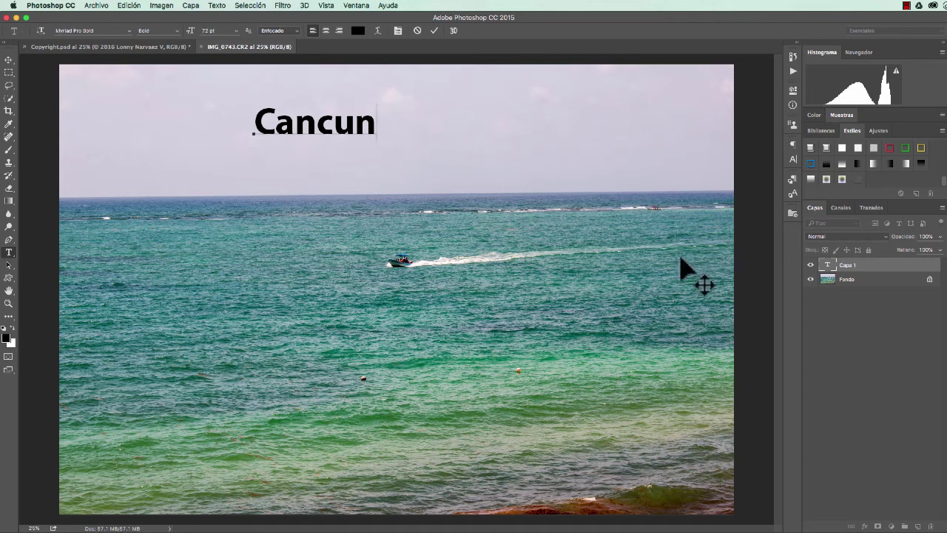
pyautogui.click(859, 178)
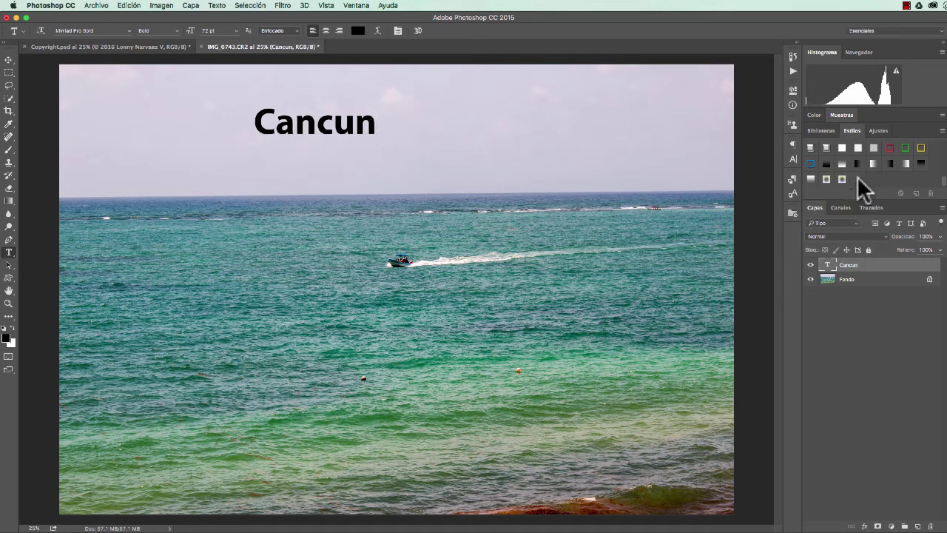
# - Apply the Copyright 2016 style to Cancun and move it just above the horizon
pyautogui.click(856, 177)
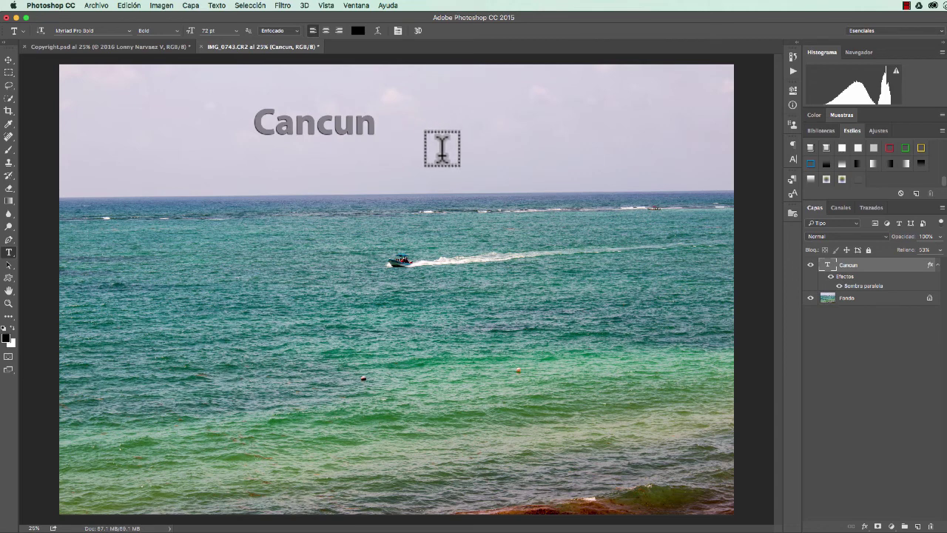
pyautogui.click(8, 60)
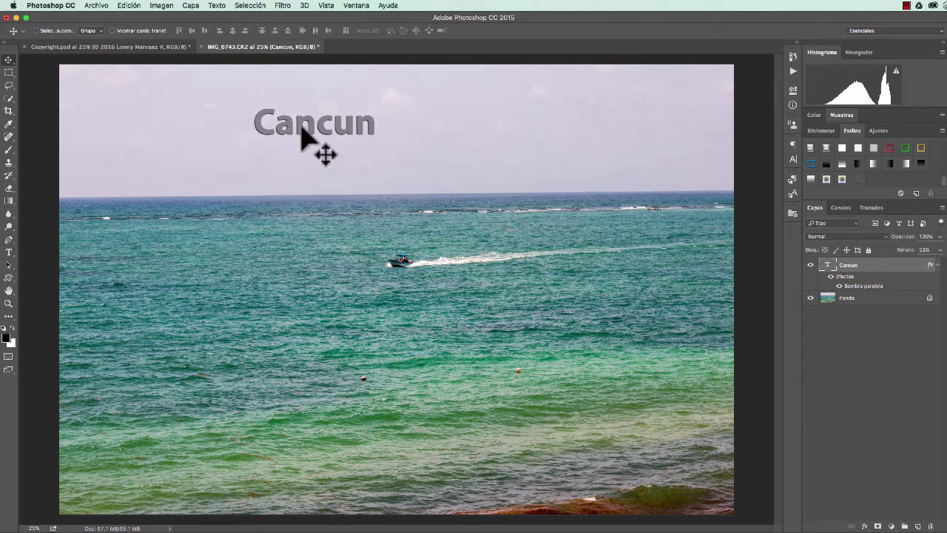
pyautogui.moveTo(302, 132)
pyautogui.mouseDown()
pyautogui.moveTo(263, 251)
pyautogui.moveTo(522, 333)
pyautogui.mouseUp()
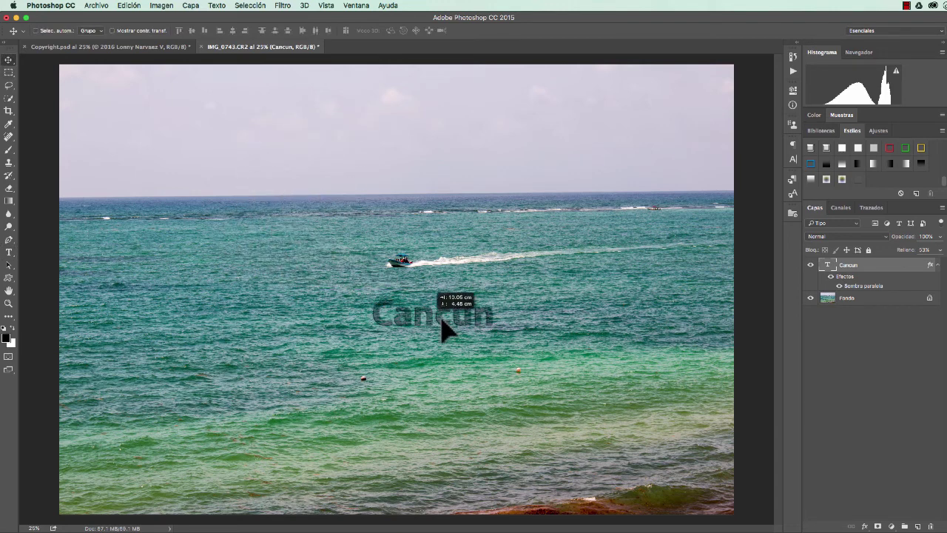
pyautogui.moveTo(488, 302); pyautogui.dragTo(361, 174)
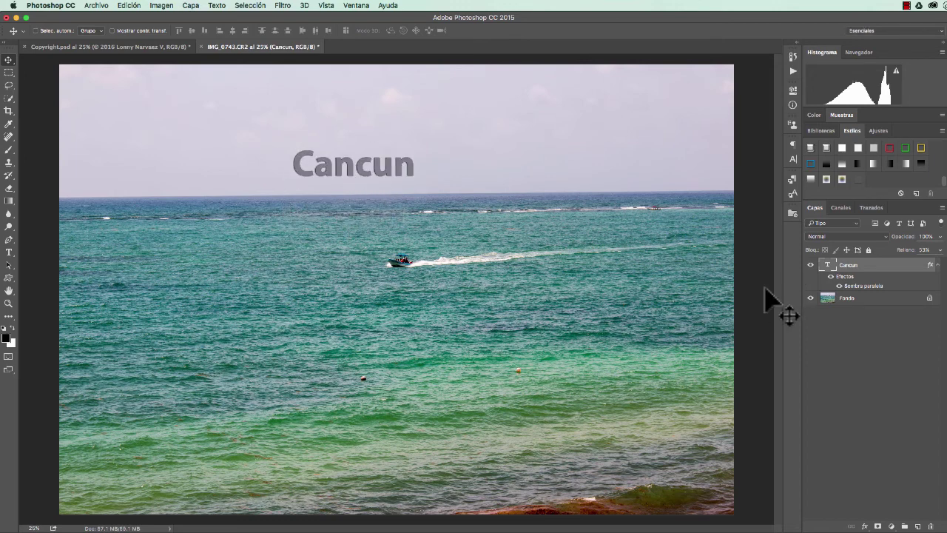
# - Set Cancun's fill opacity to 0% and move the text to the upper-right sky
pyautogui.doubleClick(841, 271)
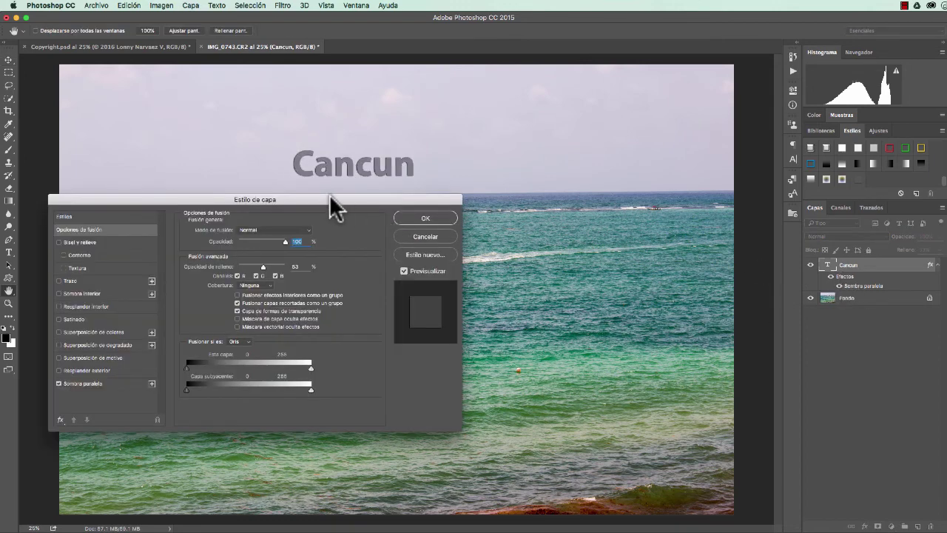
pyautogui.moveTo(330, 197); pyautogui.dragTo(454, 211)
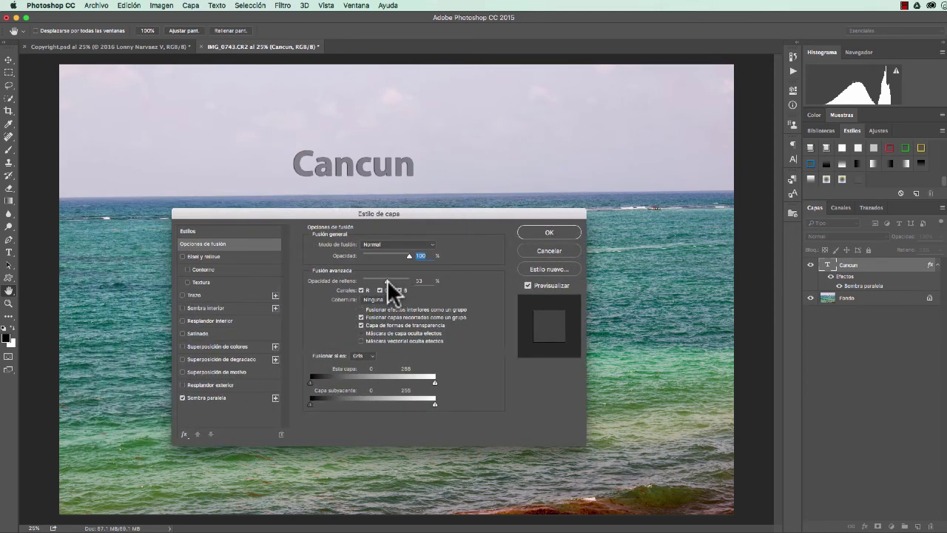
pyautogui.moveTo(386, 281)
pyautogui.mouseDown()
pyautogui.moveTo(398, 277)
pyautogui.moveTo(360, 275)
pyautogui.mouseUp()
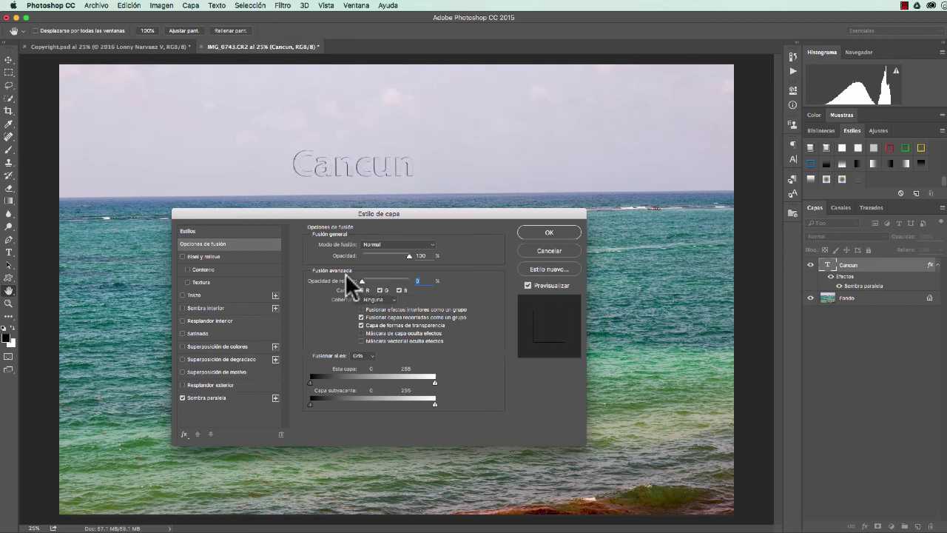
pyautogui.click(541, 230)
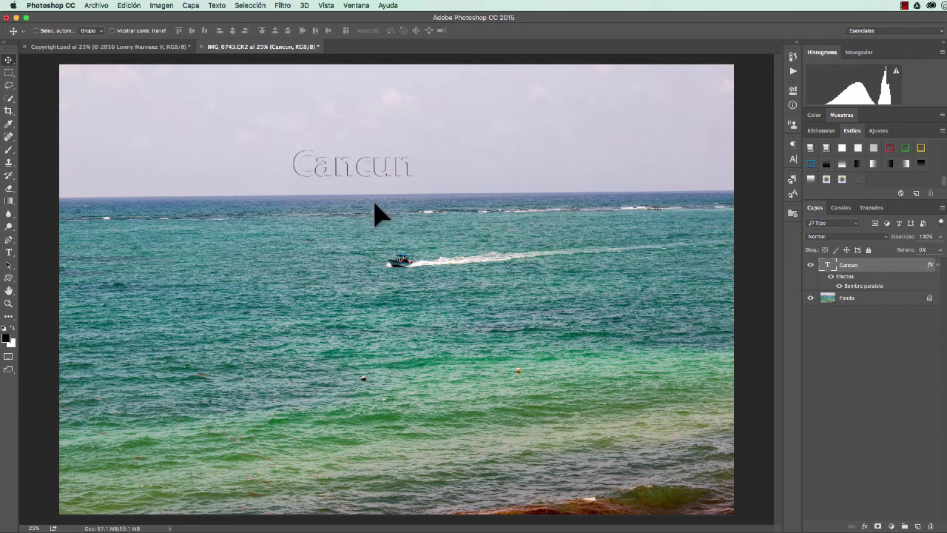
pyautogui.moveTo(376, 201); pyautogui.dragTo(293, 293)
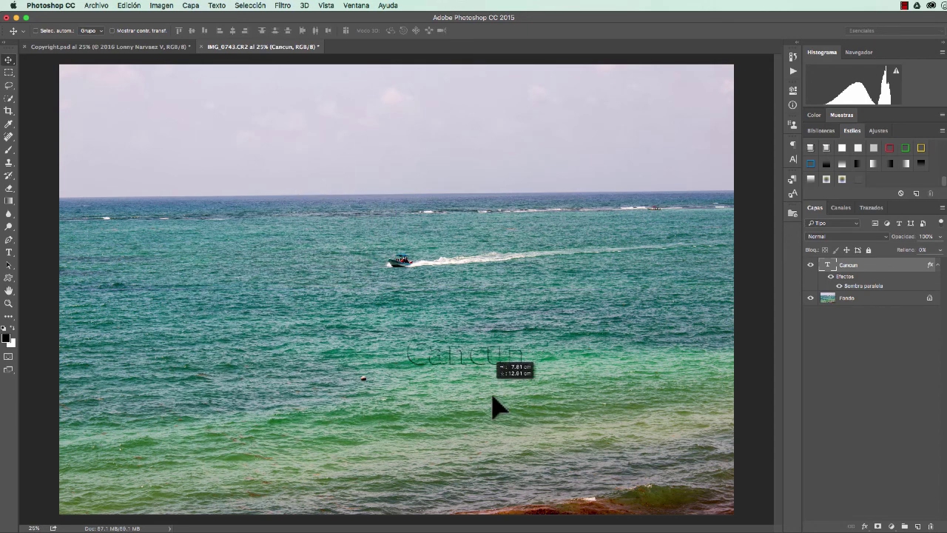
pyautogui.moveTo(293, 293); pyautogui.dragTo(591, 179)
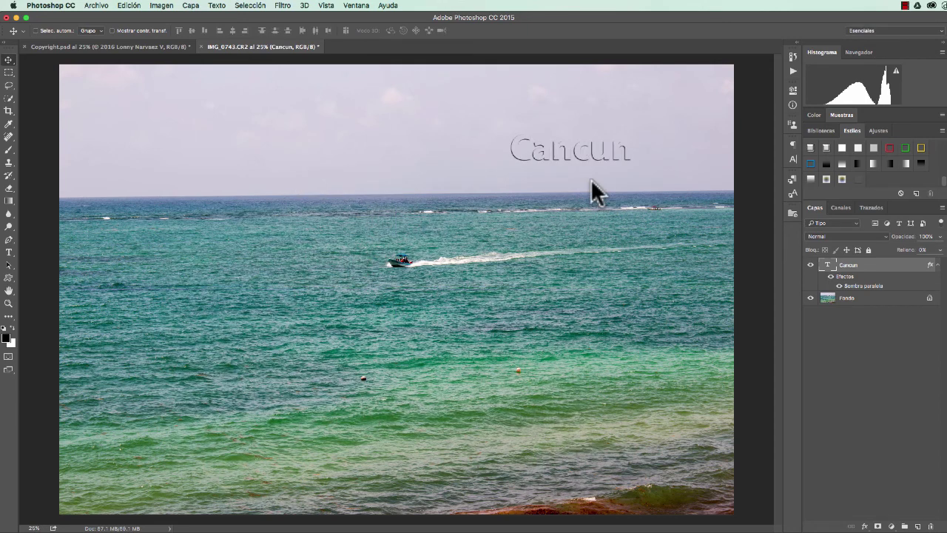